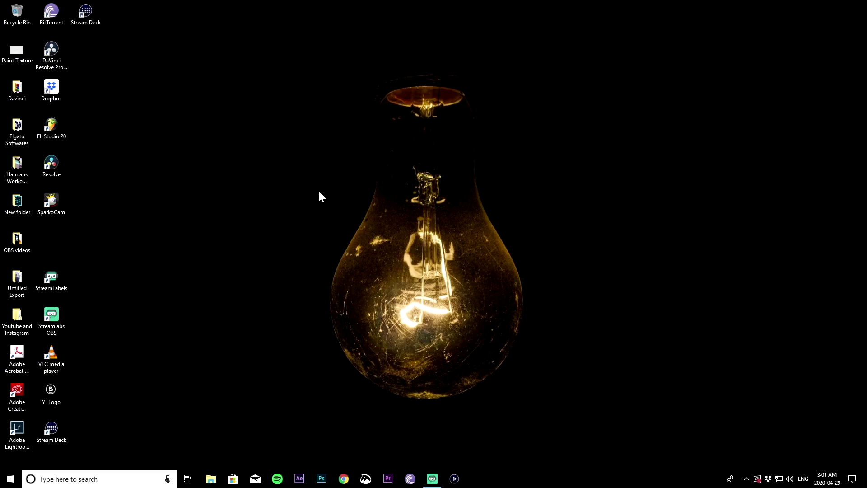
# - Open Photoshop and create a 1280 × 720 pixel document named YTGamingThumbnail with a black background
pyautogui.click(321, 479)
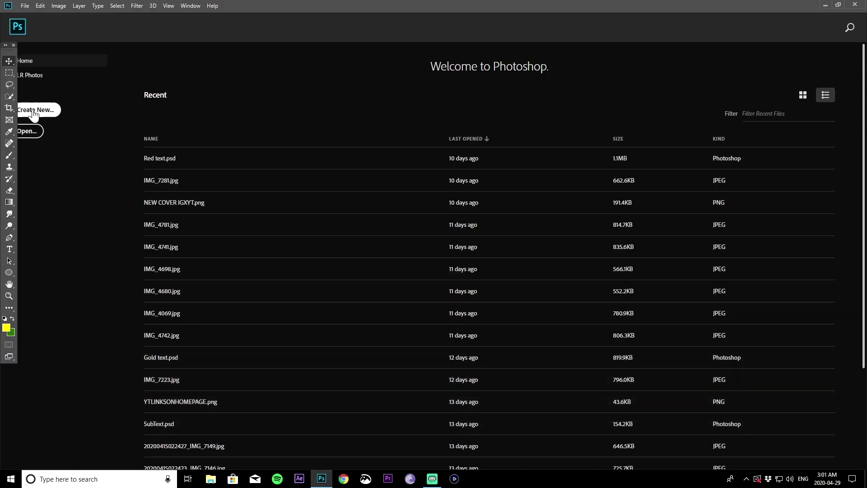
pyautogui.hotkey('ctrl', 'n')
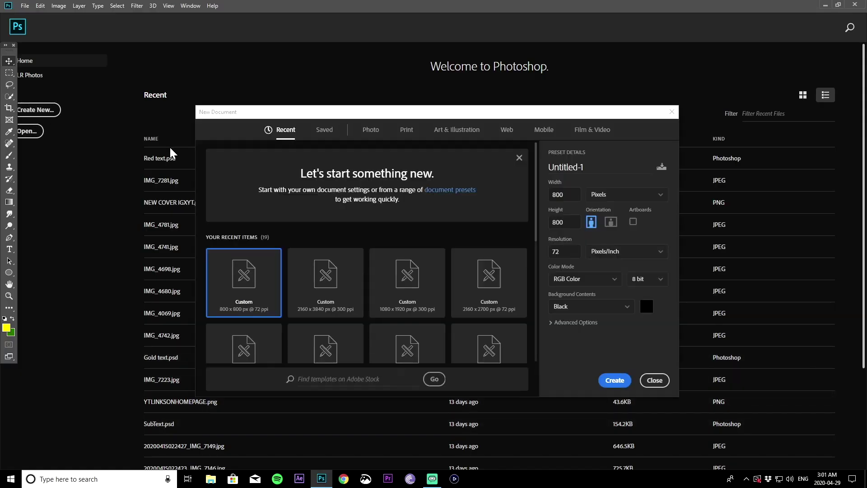
pyautogui.click(574, 168)
pyautogui.write('YTGamingThumbnail')
pyautogui.press('Tab')
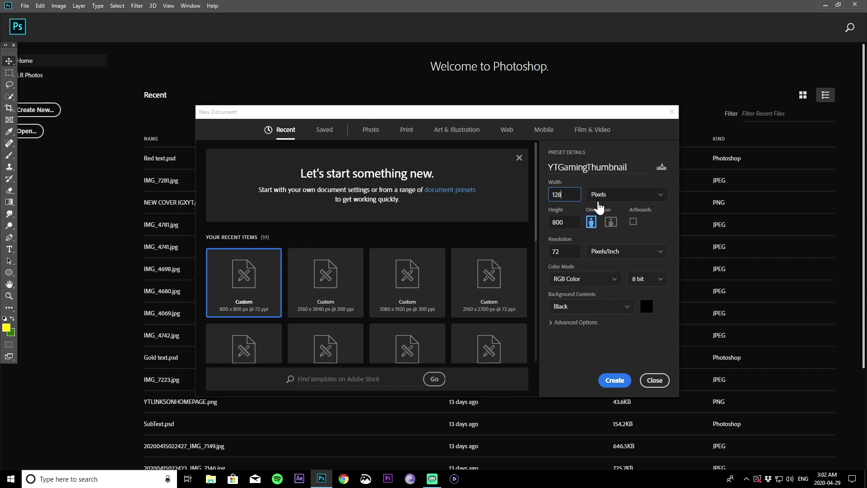
pyautogui.press('Tab')
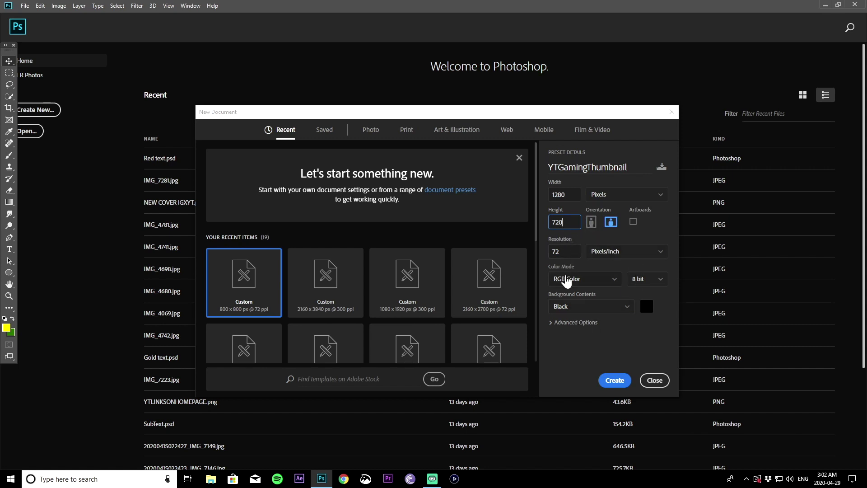
pyautogui.click(612, 305)
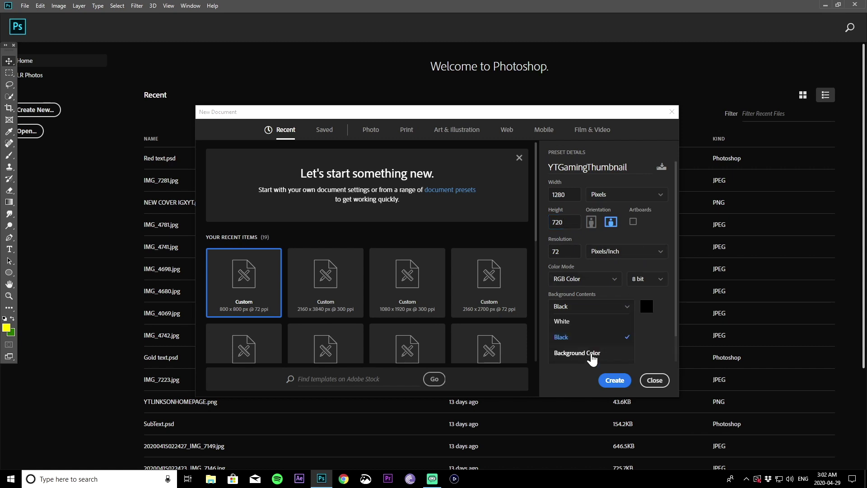
pyautogui.click(662, 313)
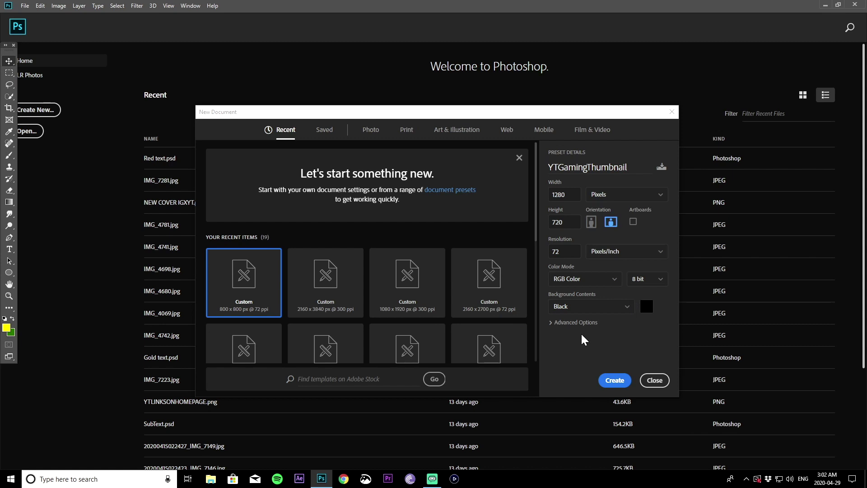
pyautogui.click(606, 381)
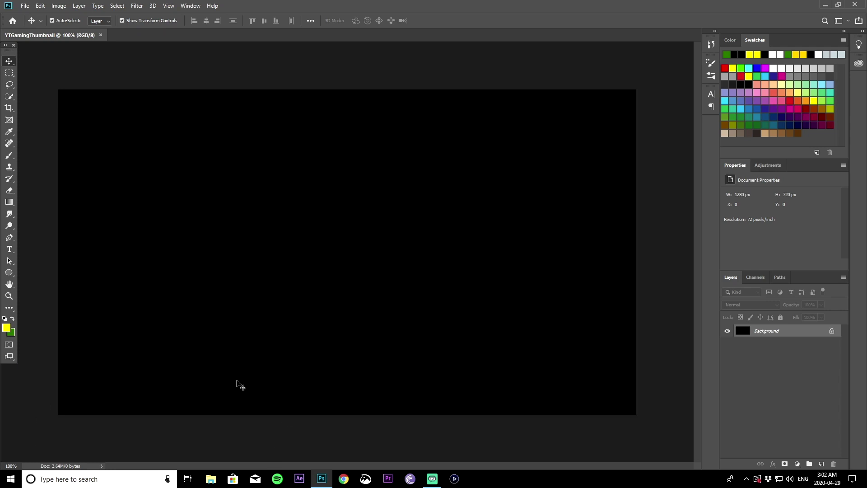
# - Switch to Chrome and run a Google image search for "nba 2k20 background"
pyautogui.click(339, 482)
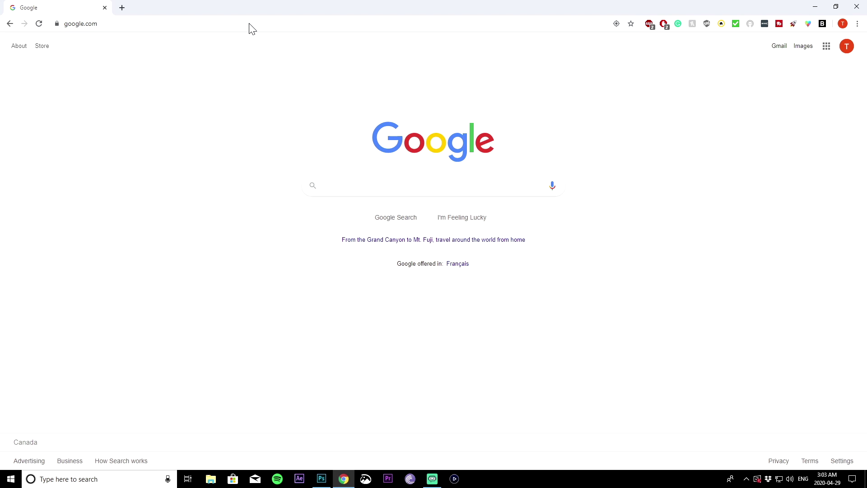
pyautogui.write('nba 2k20 background')
pyautogui.press('Return')
pyautogui.click(114, 85)
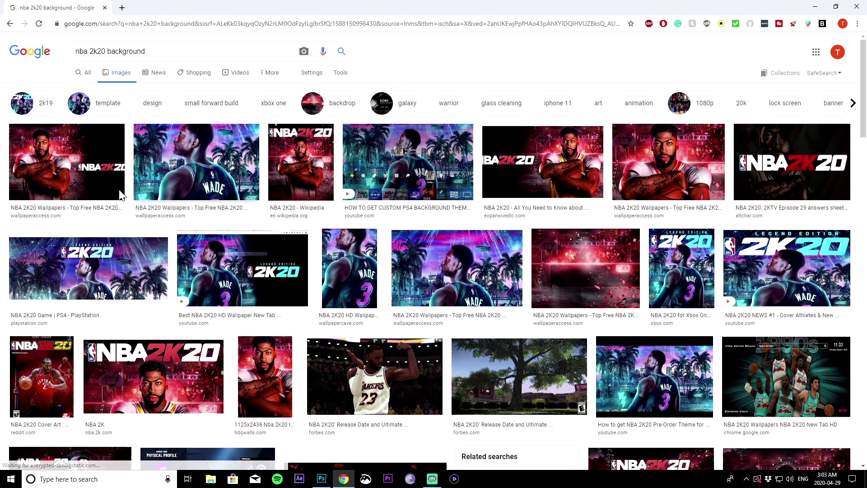
# - Browse the image results and open the preview of the PC Gamer picture showing the Bucks number 34 player
pyautogui.click(57, 179)
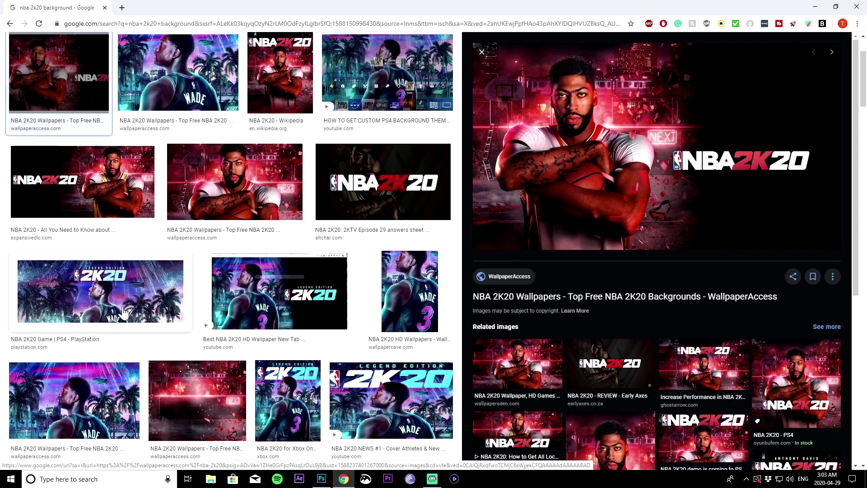
pyautogui.scroll(-1, 167, 310)
pyautogui.scroll(-7, 167, 310)
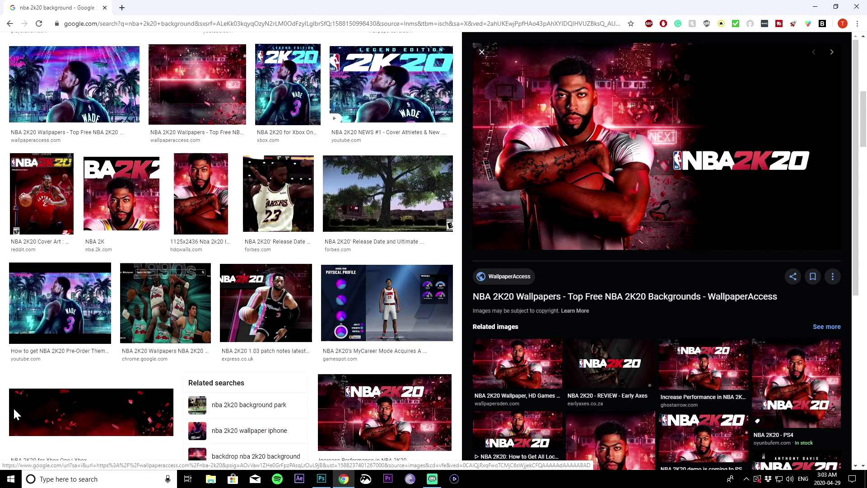
pyautogui.scroll(-10, 252, 332)
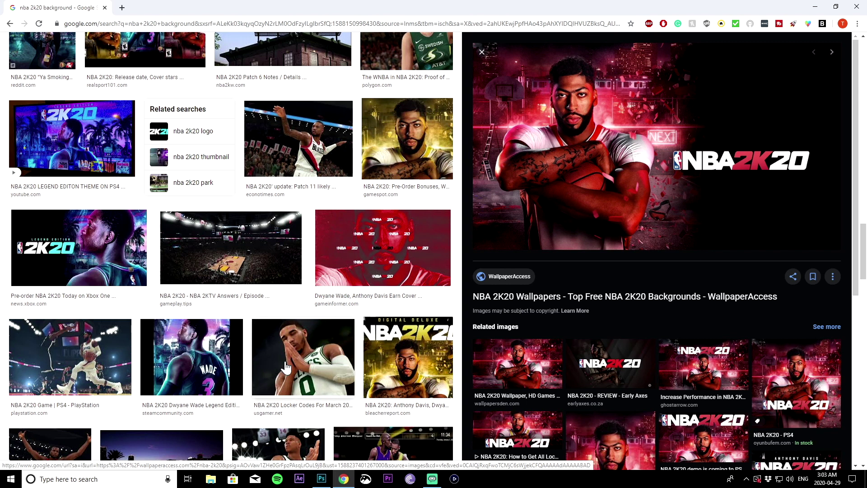
pyautogui.scroll(-3, 282, 362)
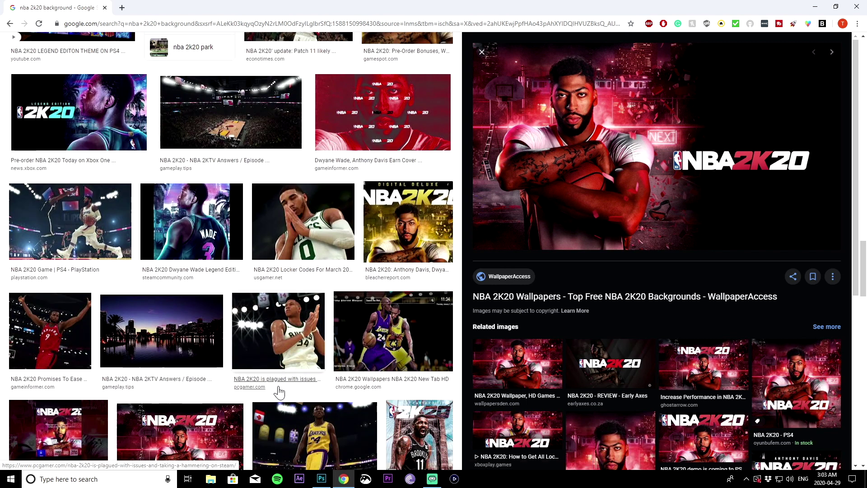
pyautogui.scroll(-5, 280, 389)
pyautogui.click(312, 110)
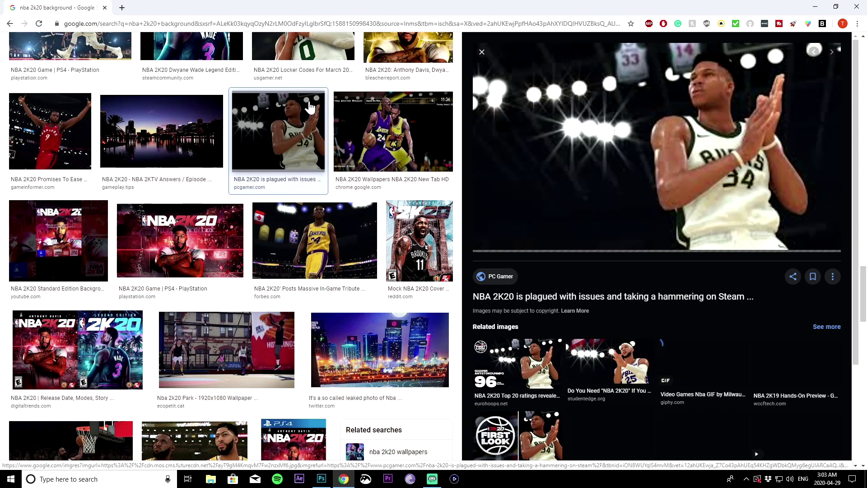
pyautogui.scroll(2, 719, 161)
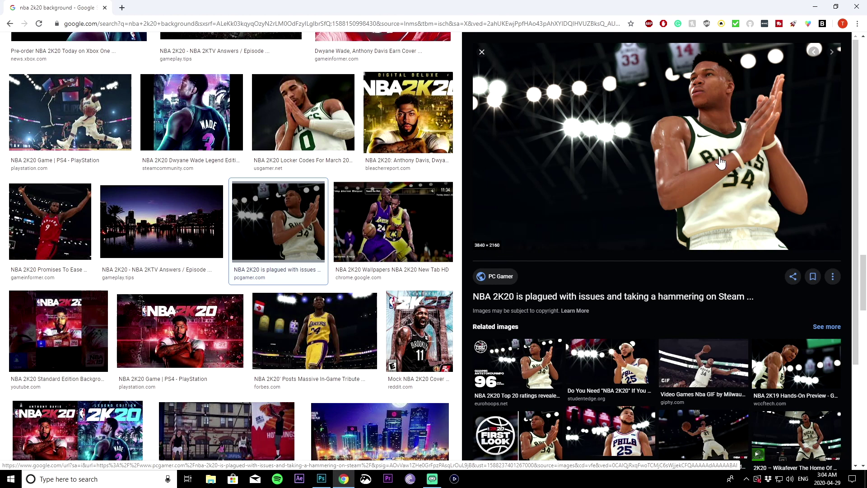
# - Save the previewed player image to the desktop as a JPEG named Stock
pyautogui.rightClick(725, 118)
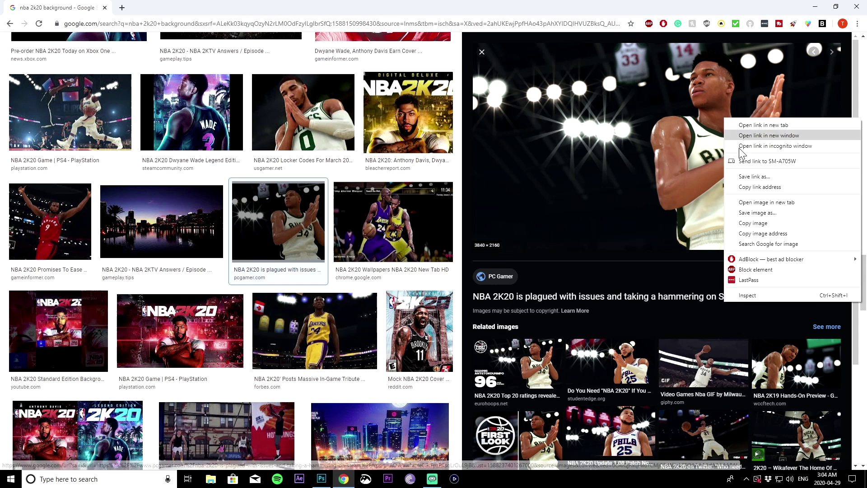
pyautogui.click(757, 211)
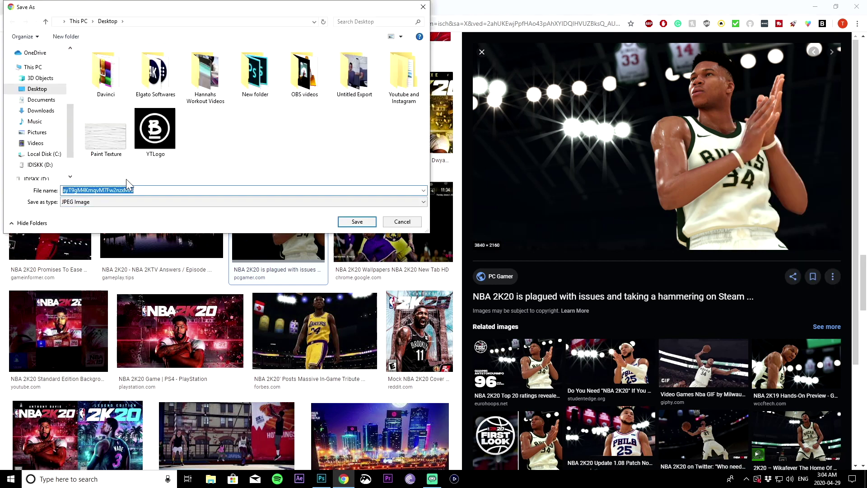
pyautogui.write('Stock')
pyautogui.click(358, 222)
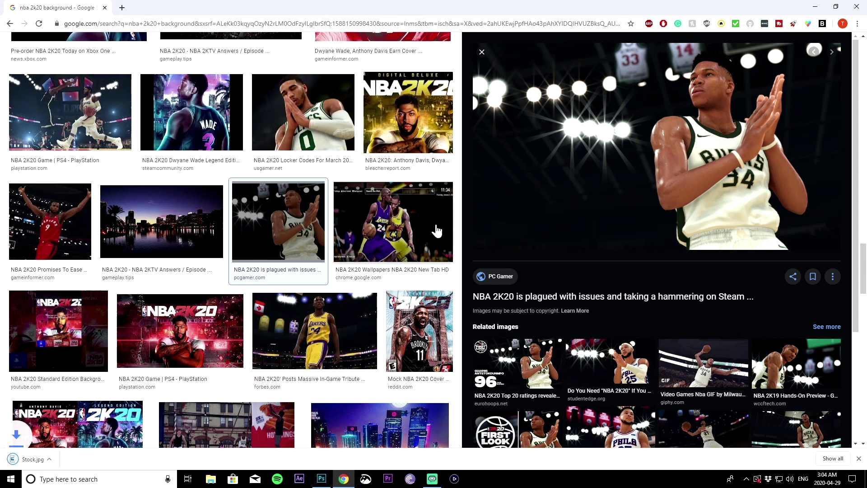
# - Return to Photoshop, place the Stock image from the desktop into the YTGamingThumbnail document so it fills the canvas, and commit it
pyautogui.click(816, 7)
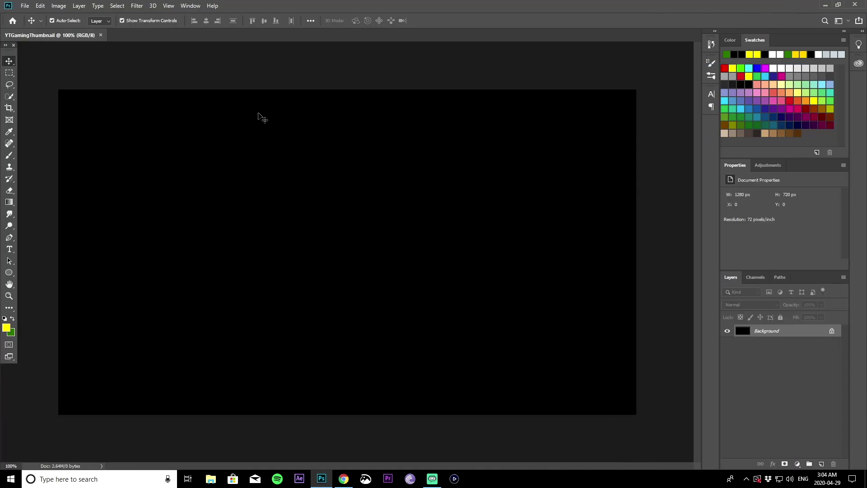
pyautogui.moveTo(639, 6); pyautogui.dragTo(615, 8)
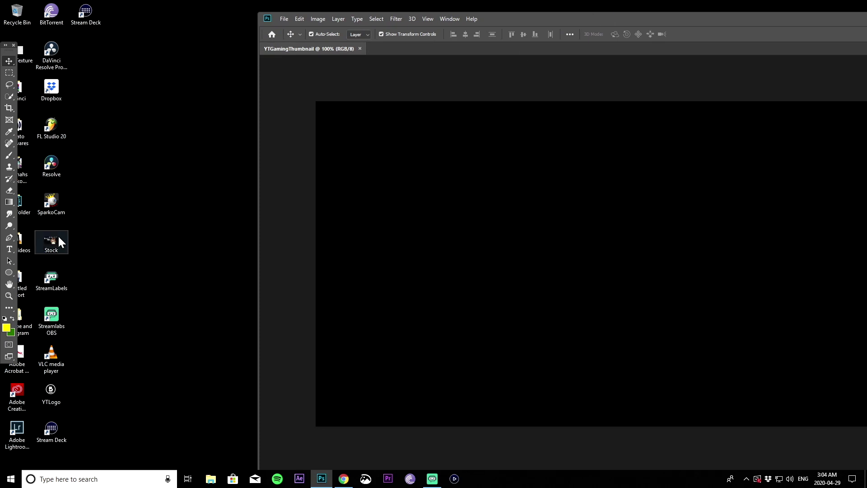
pyautogui.moveTo(53, 238); pyautogui.dragTo(538, 276)
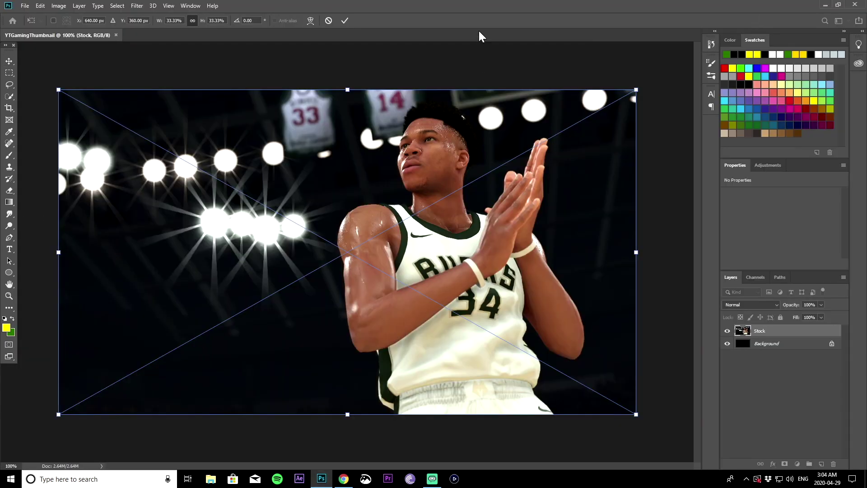
pyautogui.click(345, 20)
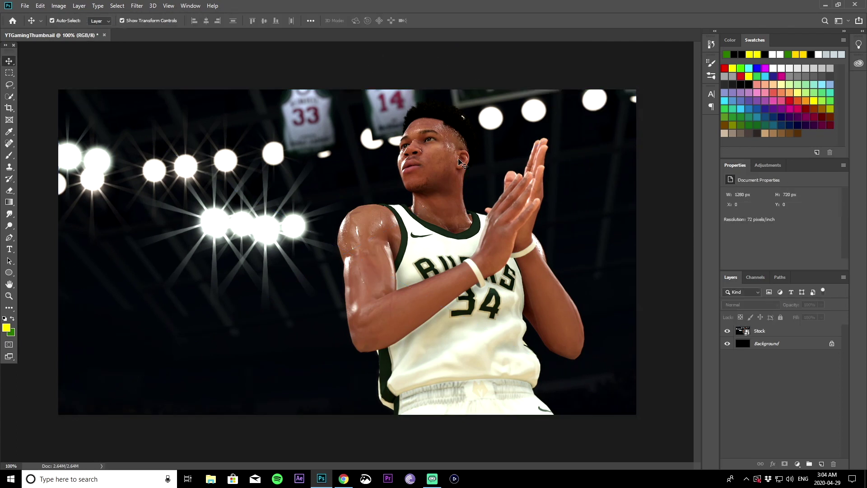
pyautogui.moveTo(473, 204)
pyautogui.mouseDown()
pyautogui.moveTo(493, 202)
pyautogui.moveTo(429, 203)
pyautogui.moveTo(482, 202)
pyautogui.moveTo(473, 206)
pyautogui.mouseUp()
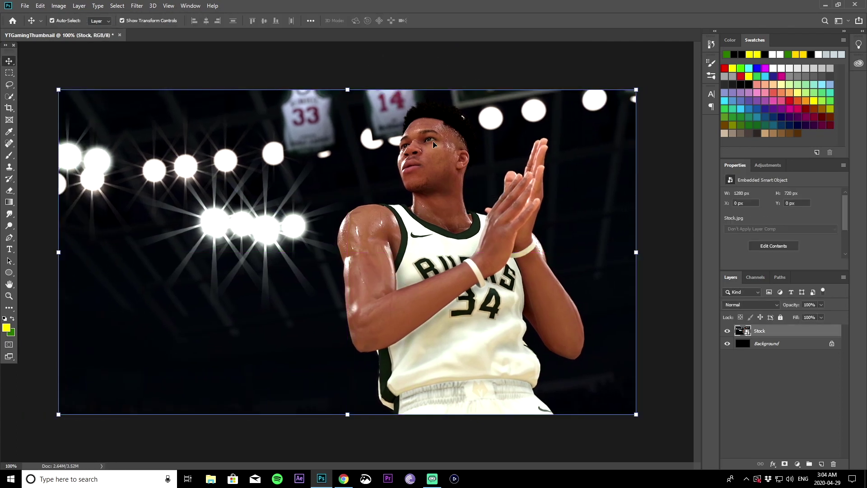
pyautogui.click(171, 59)
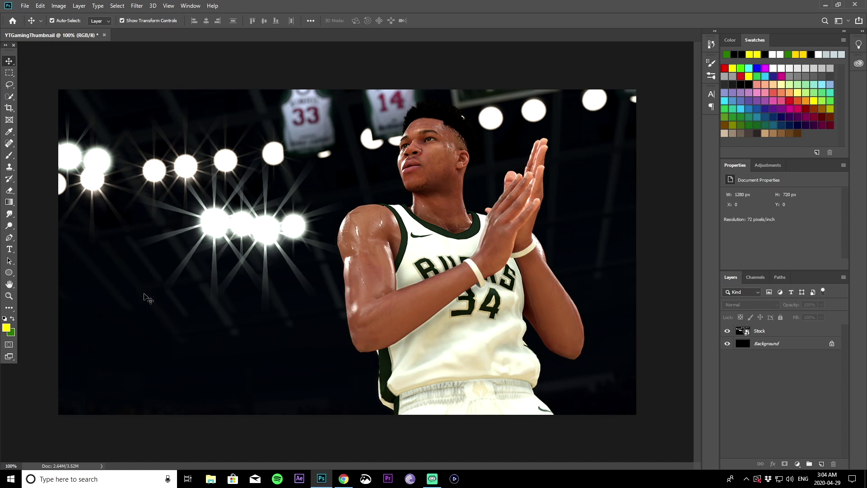
# - Select the player on the Stock layer with the Quick Selection tool, including face, jersey, shorts and both arms
pyautogui.click(9, 96)
pyautogui.click(427, 165)
pyautogui.click(411, 178)
pyautogui.click(390, 215)
pyautogui.click(421, 179)
pyautogui.click(418, 180)
pyautogui.click(414, 179)
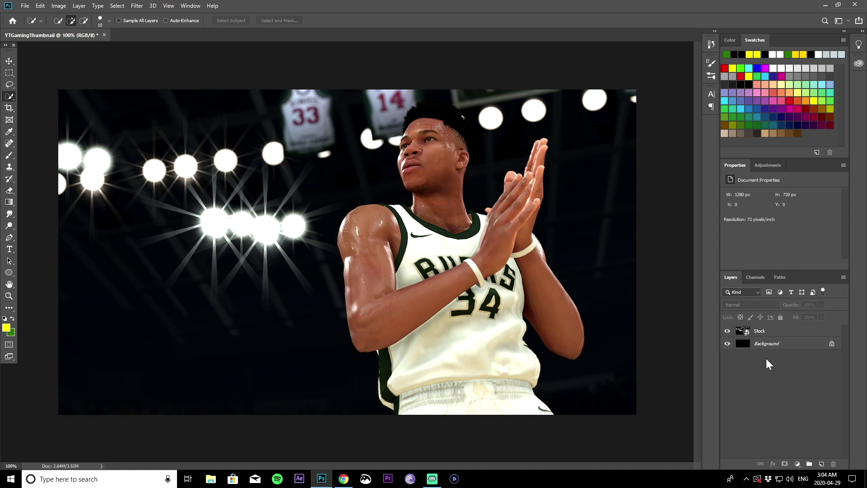
pyautogui.click(785, 330)
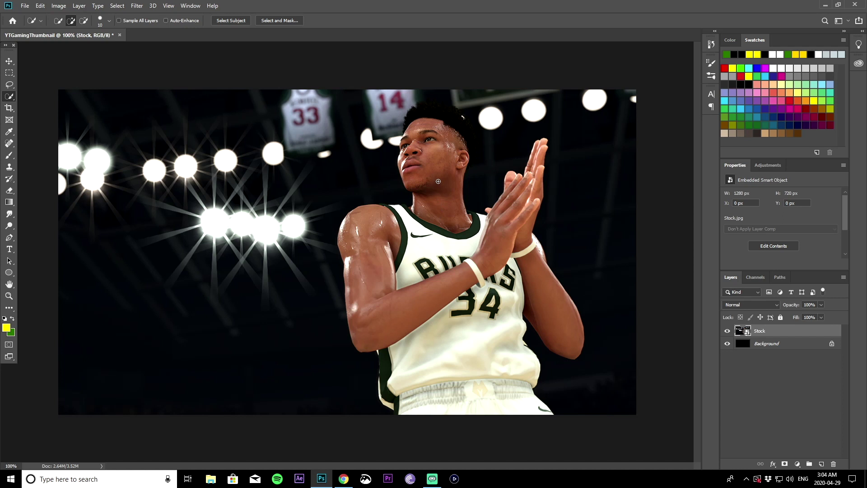
pyautogui.moveTo(438, 154)
pyautogui.mouseDown()
pyautogui.moveTo(443, 239)
pyautogui.moveTo(420, 289)
pyautogui.moveTo(419, 247)
pyautogui.mouseUp()
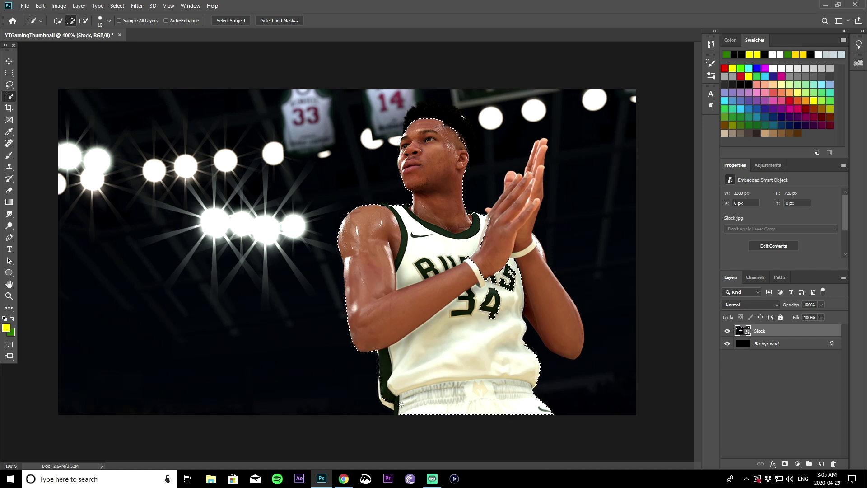
pyautogui.click(387, 399)
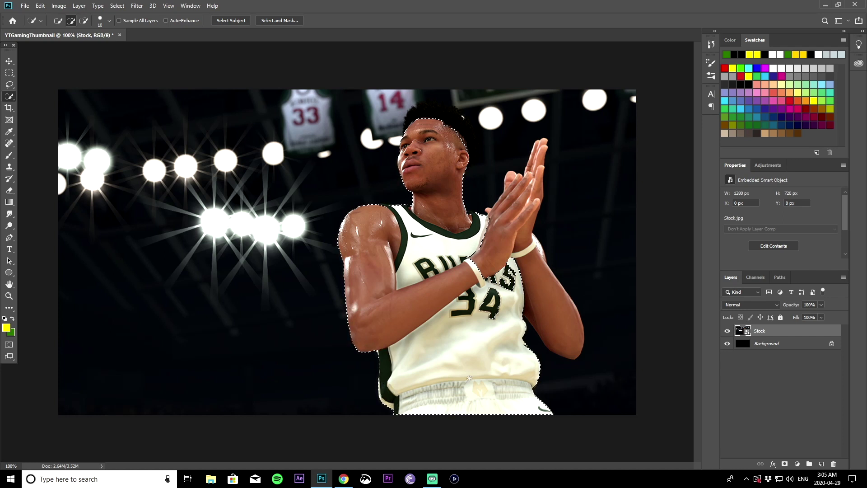
pyautogui.click(541, 293)
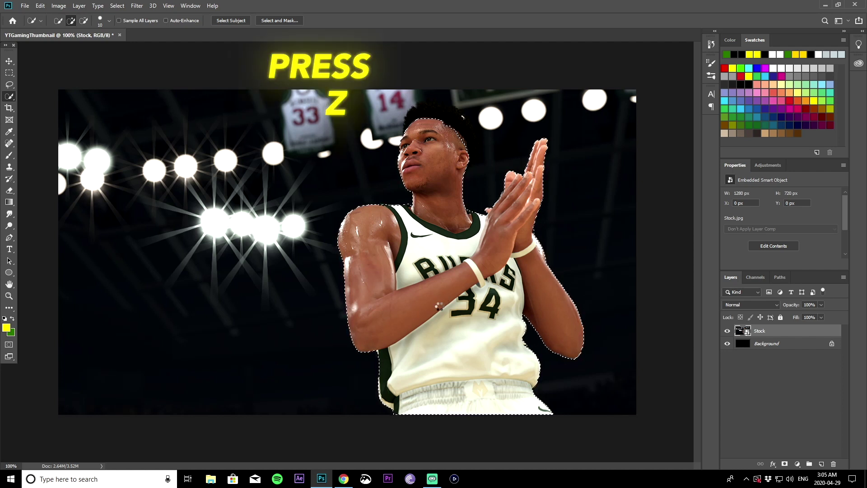
pyautogui.press('z')
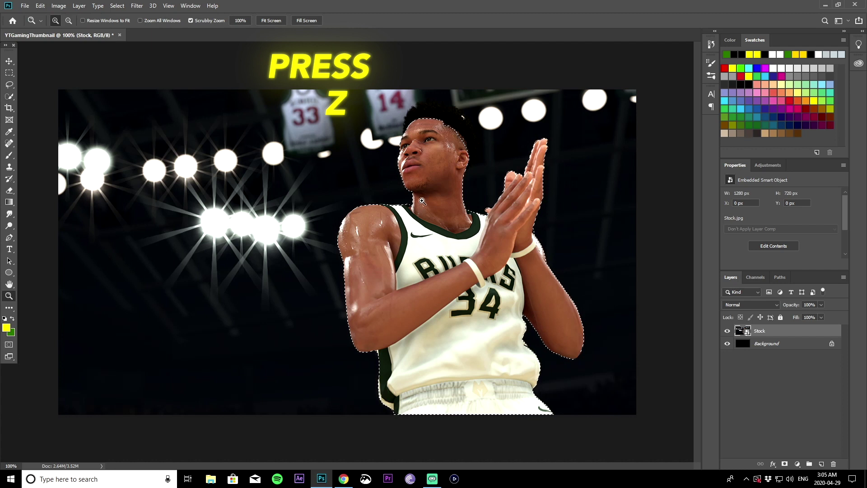
pyautogui.click(438, 257)
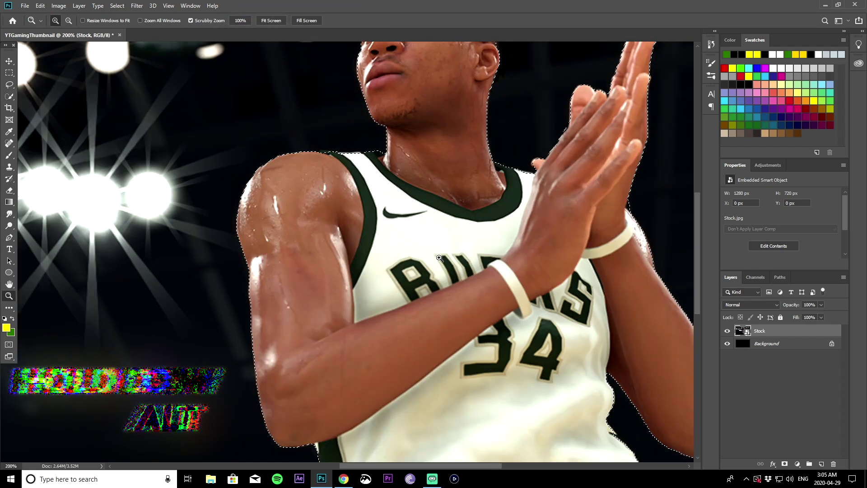
pyautogui.press('alt')
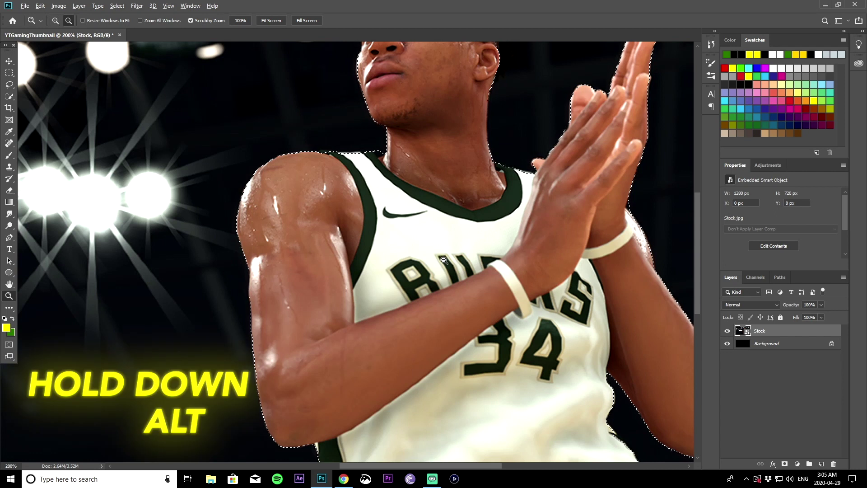
pyautogui.keyDown('alt'); pyautogui.click(444, 260); pyautogui.keyUp('alt')
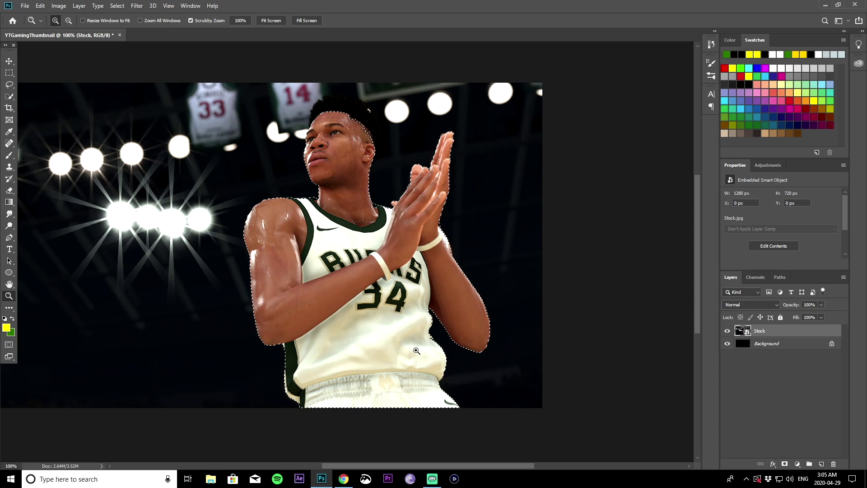
pyautogui.hscroll(-3, 226, 181)
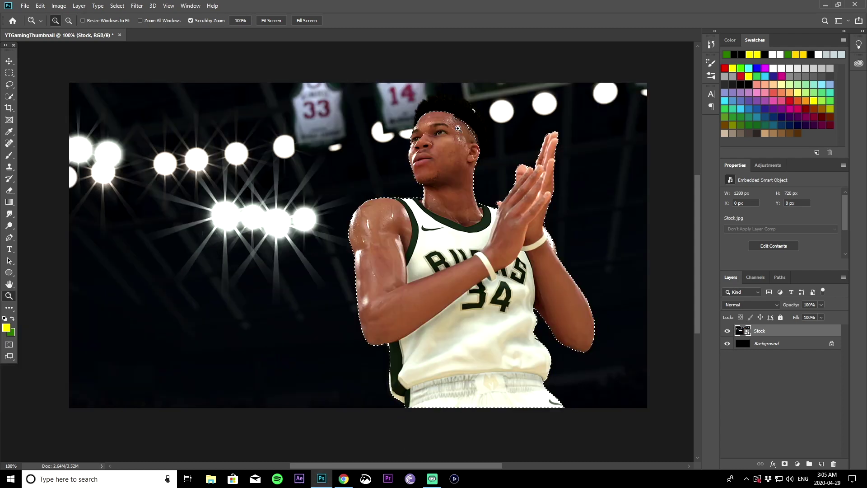
# - Extend the Quick Selection of the player to include the hair and clean up its edges around the head and raised hands
pyautogui.click(9, 98)
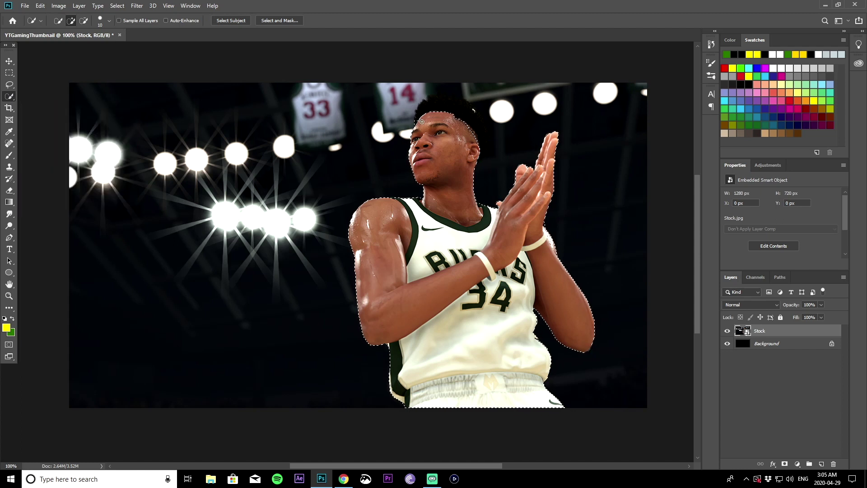
pyautogui.click(440, 104)
pyautogui.moveTo(471, 121); pyautogui.dragTo(558, 157)
pyautogui.moveTo(526, 97); pyautogui.dragTo(519, 139)
pyautogui.press('alt')
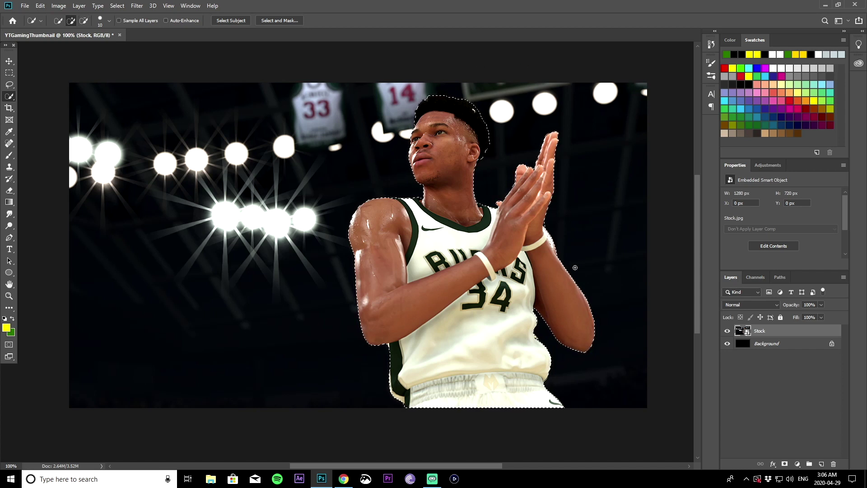
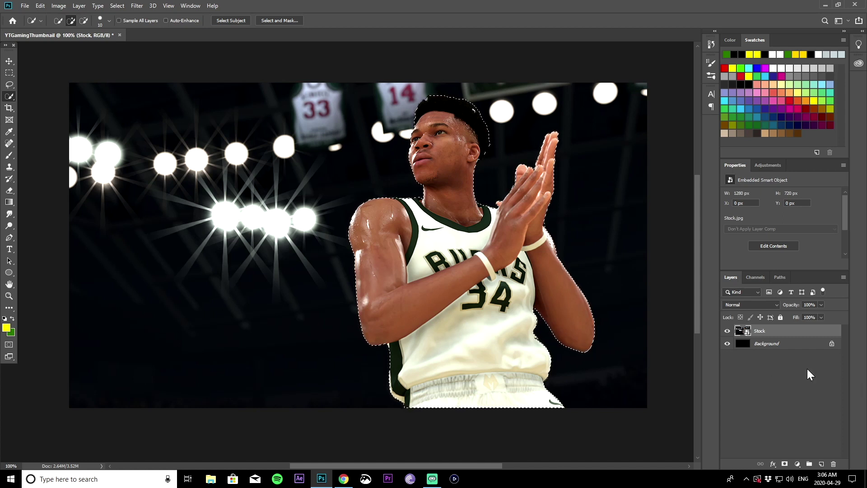
# - Refine the player selection with Select and Mask by slightly raising radius, smooth, contrast and feather, and apply it
pyautogui.rightClick(460, 277)
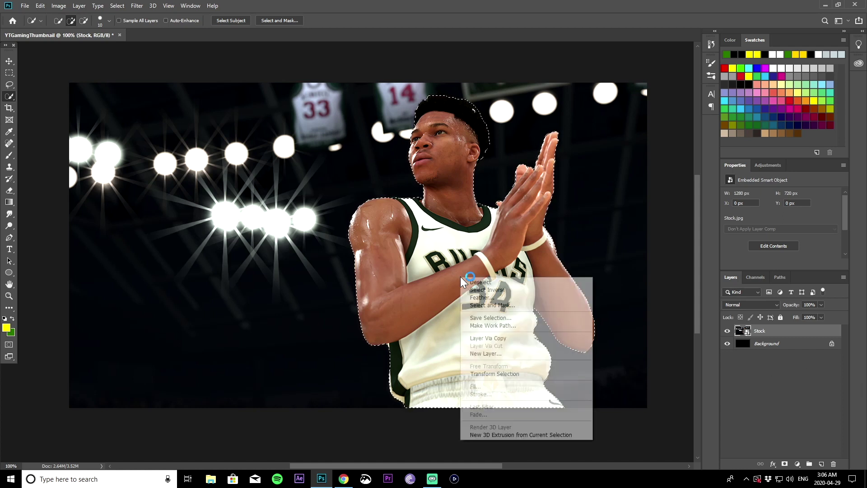
pyautogui.click(492, 305)
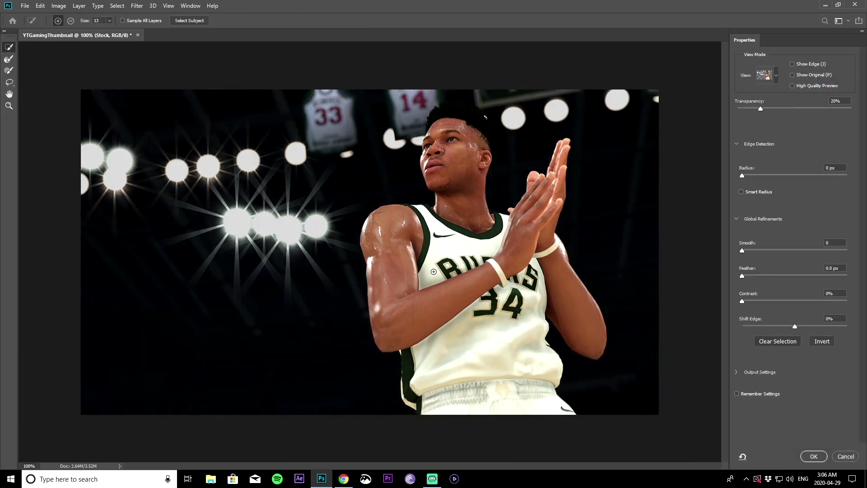
pyautogui.moveTo(742, 175); pyautogui.dragTo(747, 174)
pyautogui.moveTo(744, 251); pyautogui.dragTo(782, 250)
pyautogui.moveTo(742, 300); pyautogui.dragTo(758, 303)
pyautogui.moveTo(742, 275); pyautogui.dragTo(758, 276)
pyautogui.click(814, 457)
# - Copy the selected player from the Stock layer onto its own new layer and switch to the Move tool
pyautogui.rightClick(433, 240)
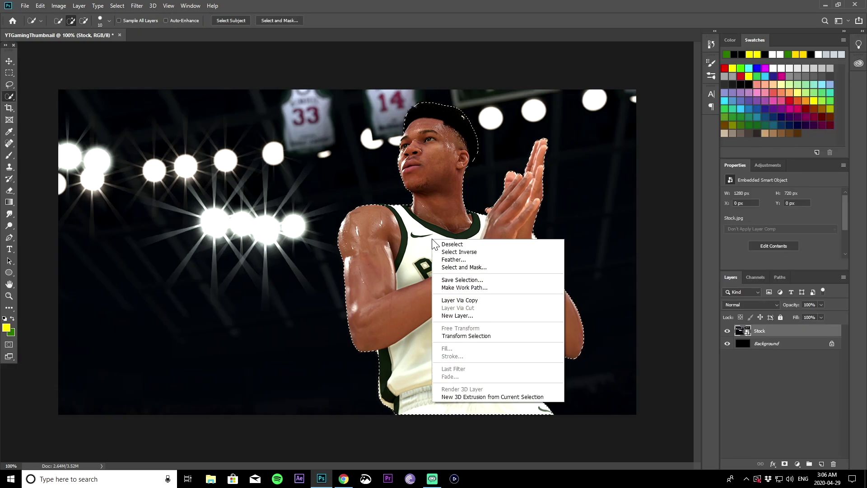
pyautogui.click(482, 300)
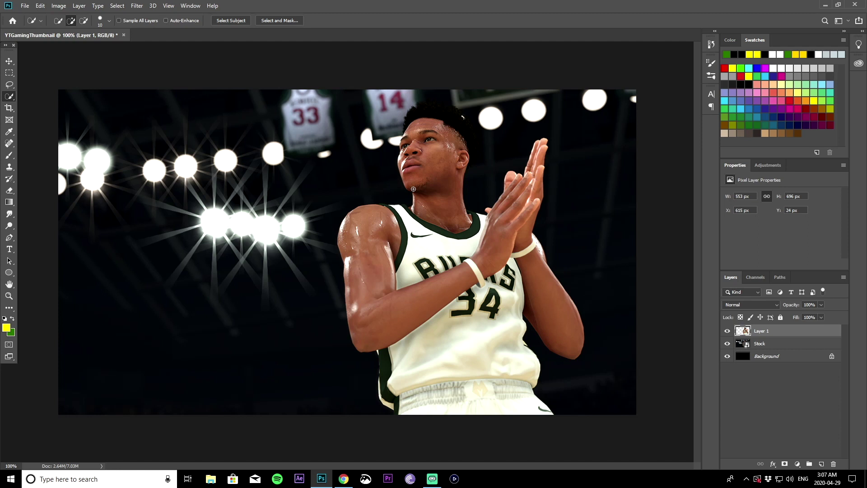
pyautogui.click(9, 61)
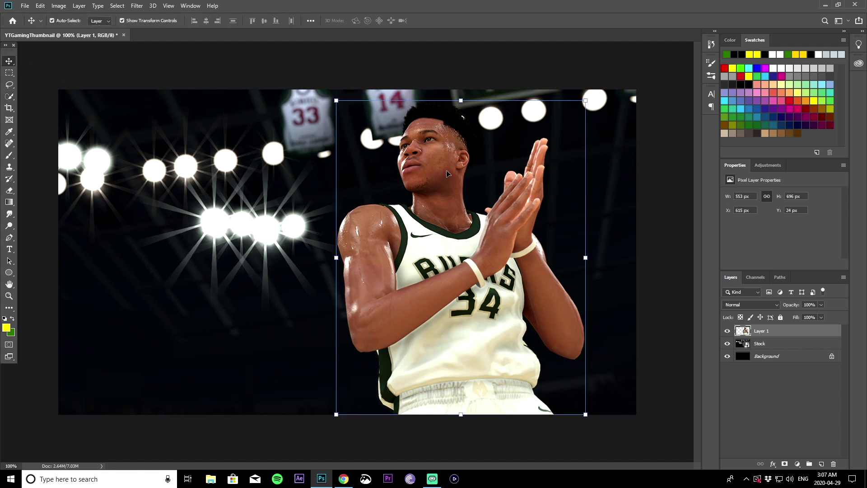
# - Apply a Gaussian Blur with a 7.2 pixel radius to the Stock layer behind the cut-out player
pyautogui.click(780, 344)
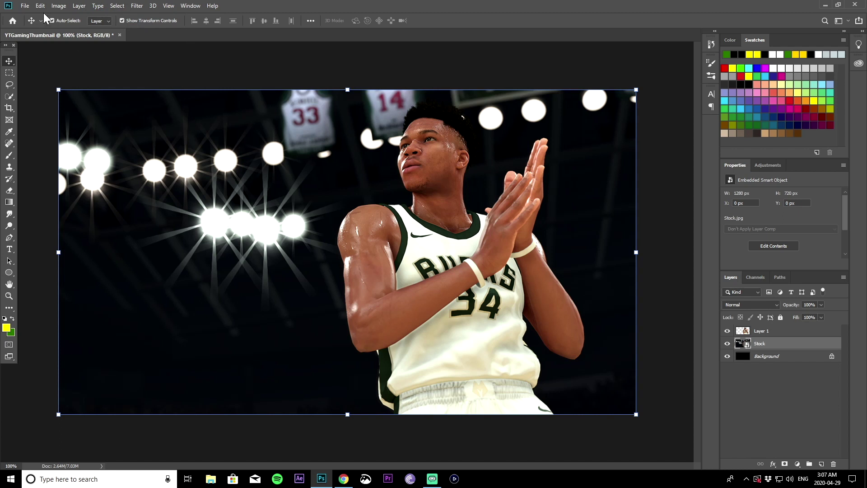
pyautogui.click(141, 6)
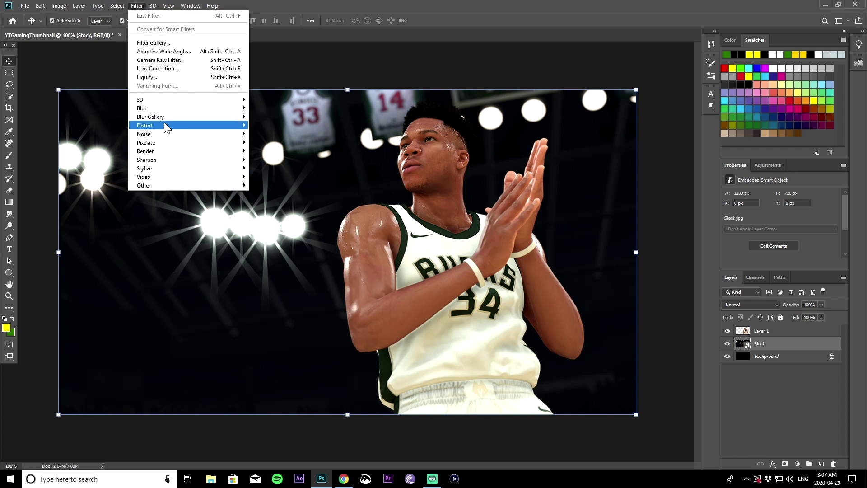
pyautogui.moveTo(164, 108)
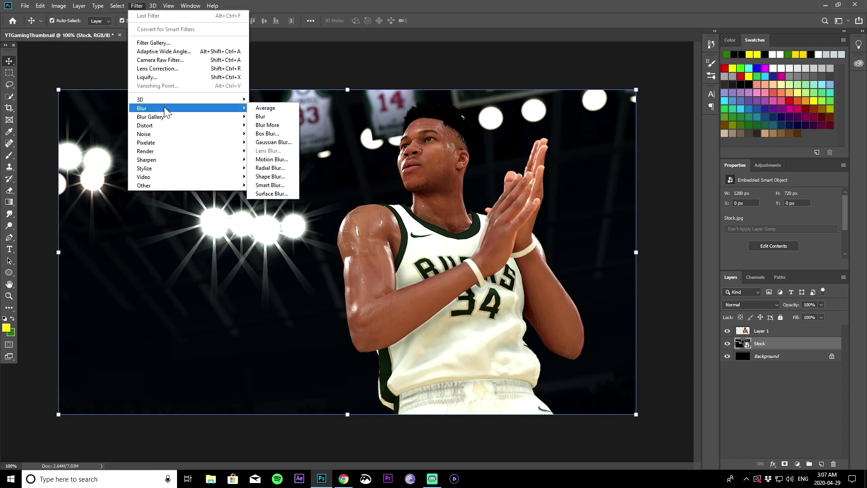
pyautogui.click(273, 143)
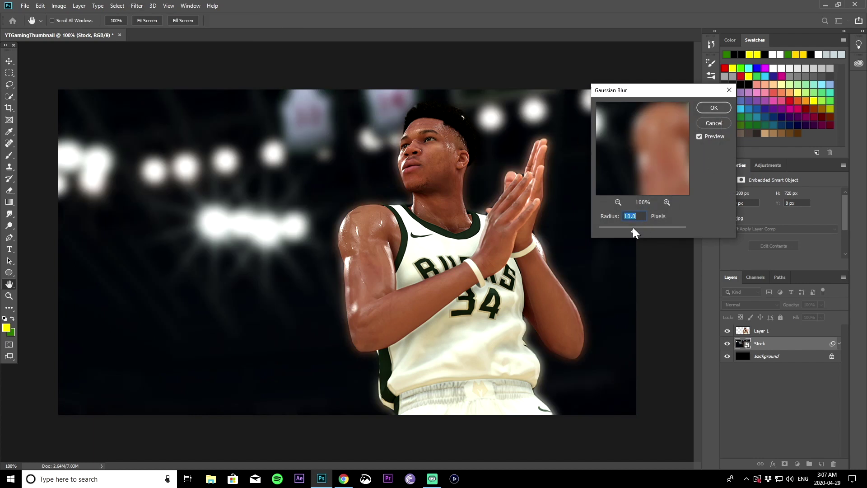
pyautogui.moveTo(626, 231); pyautogui.dragTo(628, 231)
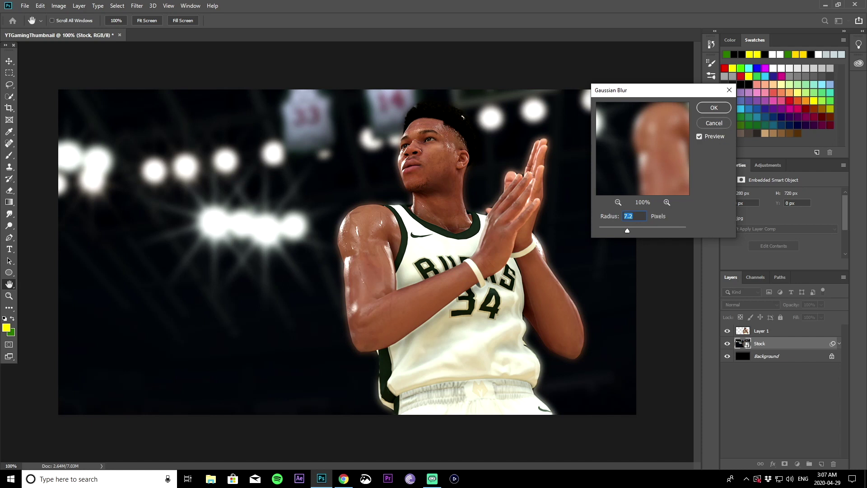
pyautogui.click(728, 109)
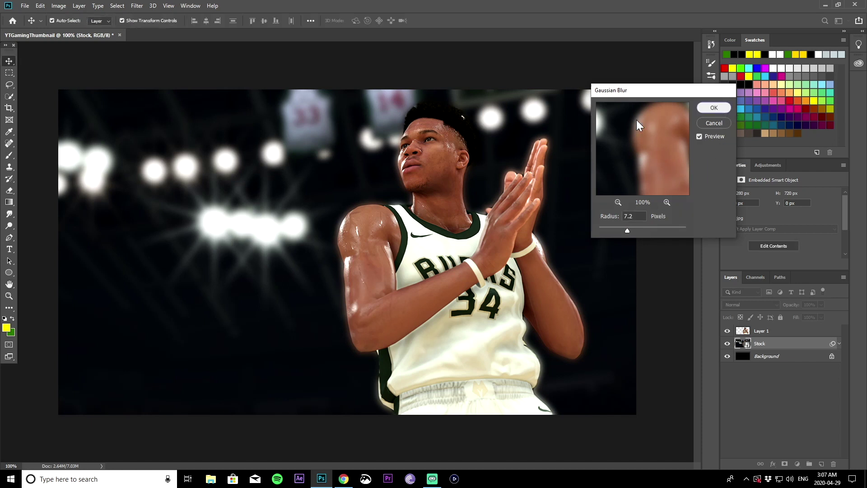
# - Open the blending options for Layer 1 containing the cut-out player
pyautogui.rightClick(782, 334)
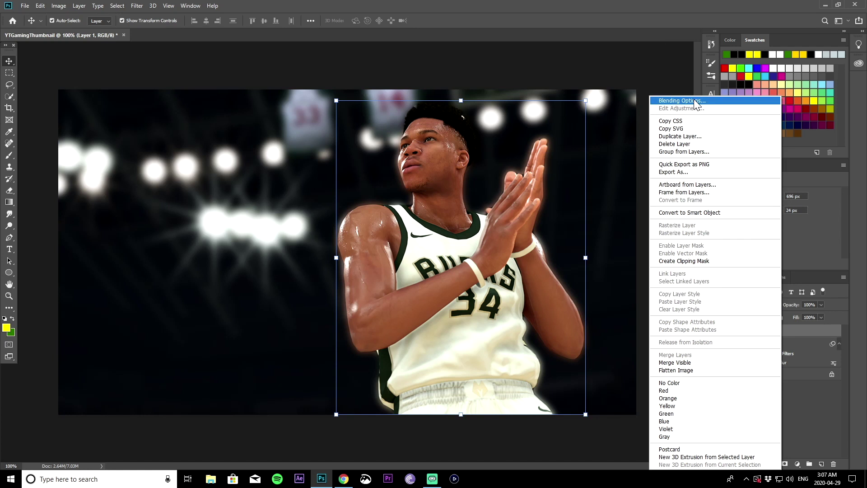
pyautogui.press('Escape')
pyautogui.press('space')
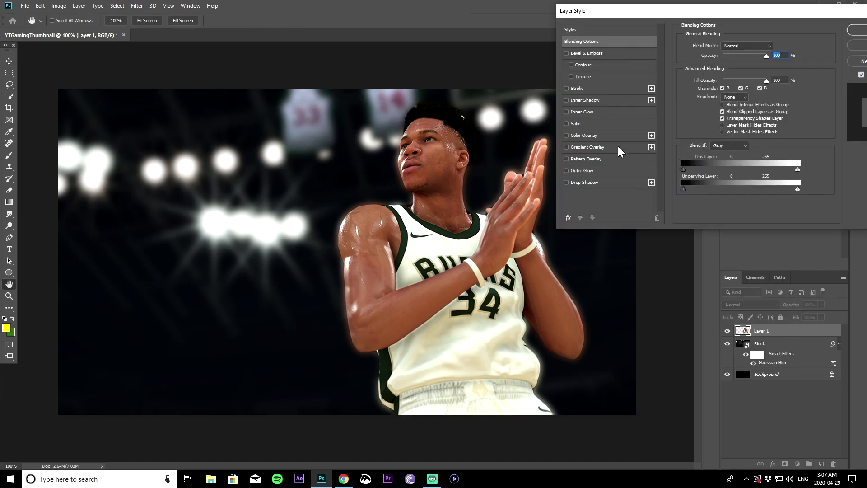
# - Try a drop shadow and an outer glow on the player layer
pyautogui.click(615, 182)
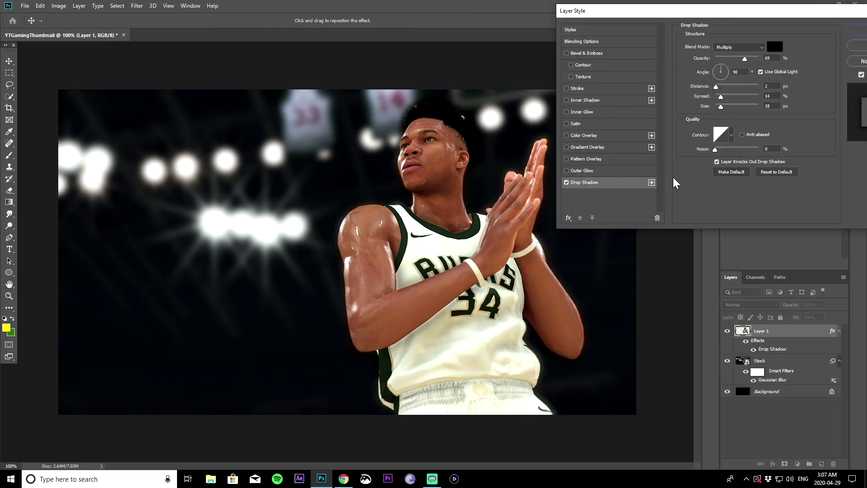
pyautogui.click(566, 183)
pyautogui.click(567, 182)
pyautogui.click(567, 182)
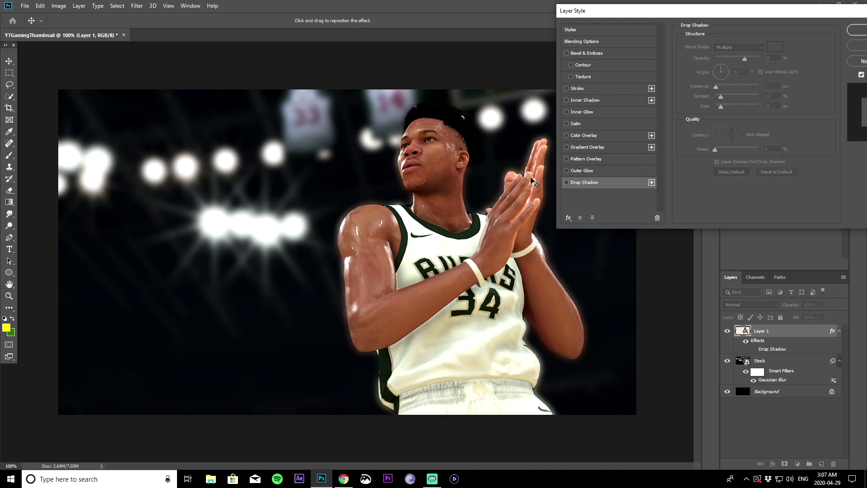
pyautogui.click(567, 171)
pyautogui.click(566, 169)
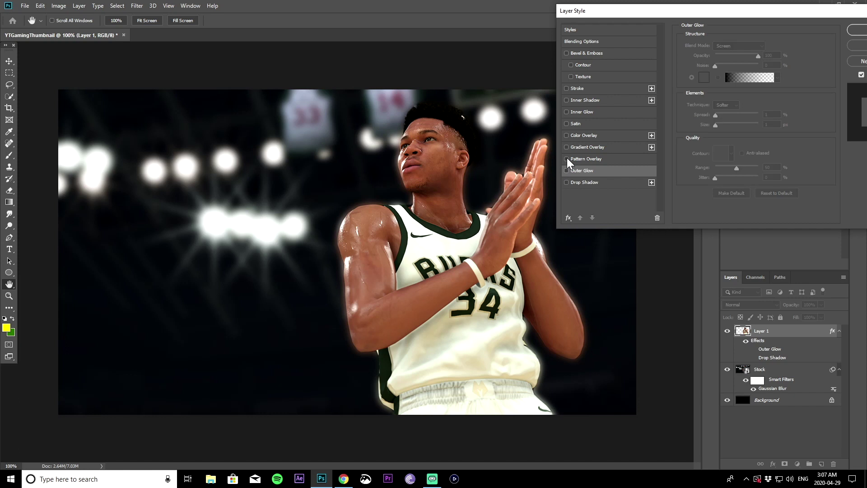
# - Add a white 2 px outside stroke around the player on Layer 1, apply the style and deselect the layer
pyautogui.click(566, 88)
pyautogui.click(578, 89)
pyautogui.moveTo(722, 46); pyautogui.dragTo(716, 46)
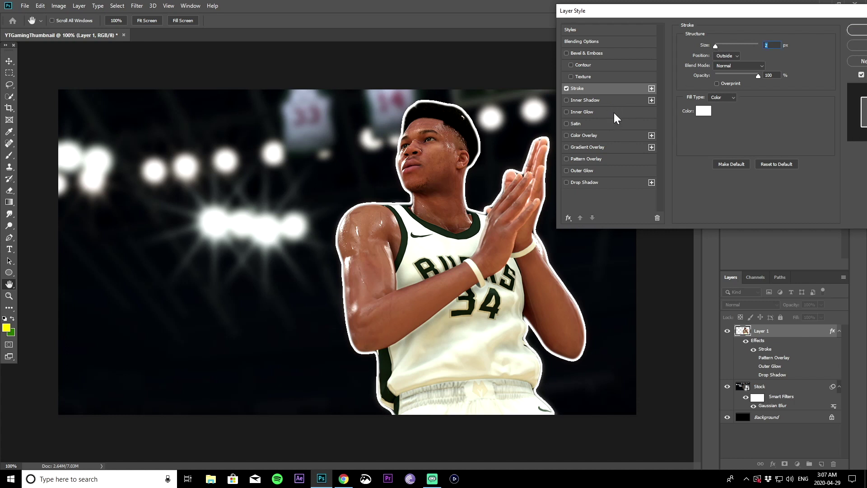
pyautogui.moveTo(633, 10); pyautogui.dragTo(576, 7)
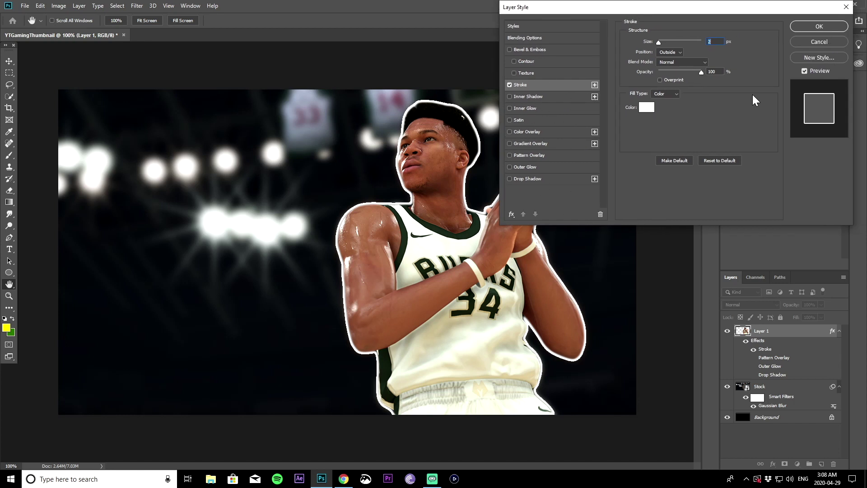
pyautogui.click(819, 26)
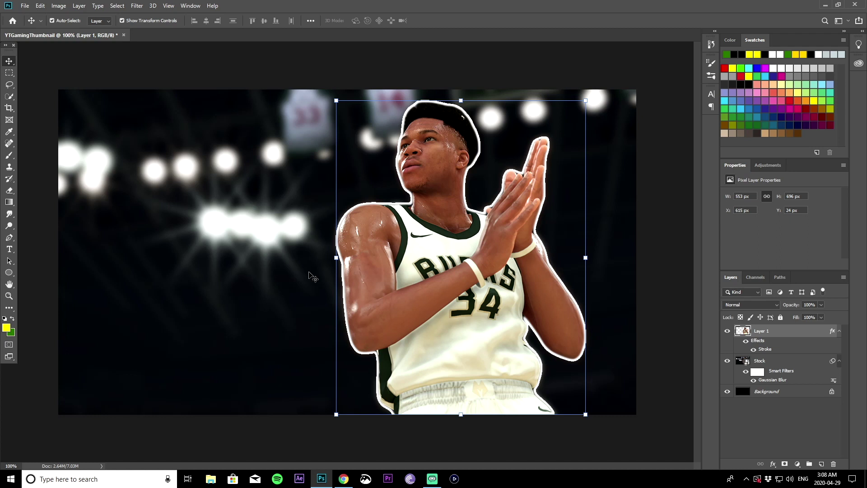
pyautogui.click(533, 57)
# - Activate the Type tool, then switch to Chrome and open dafont.com
pyautogui.click(9, 248)
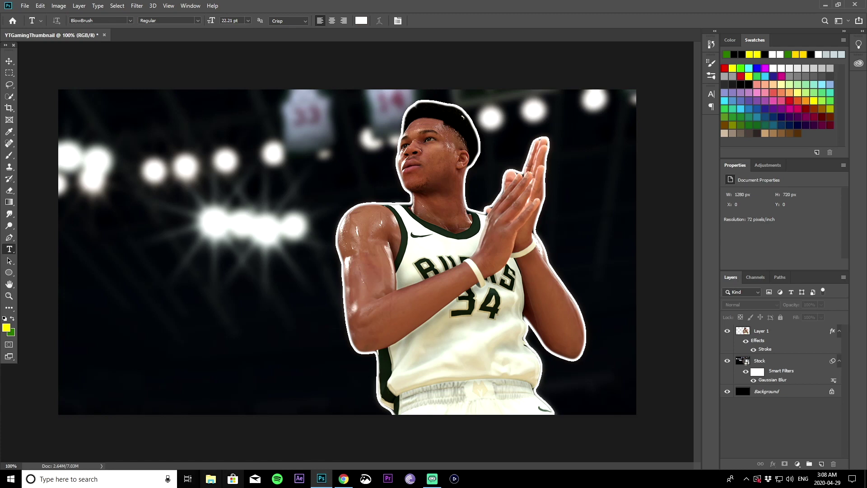
pyautogui.click(344, 479)
pyautogui.click(139, 22)
pyautogui.write('dafont.com')
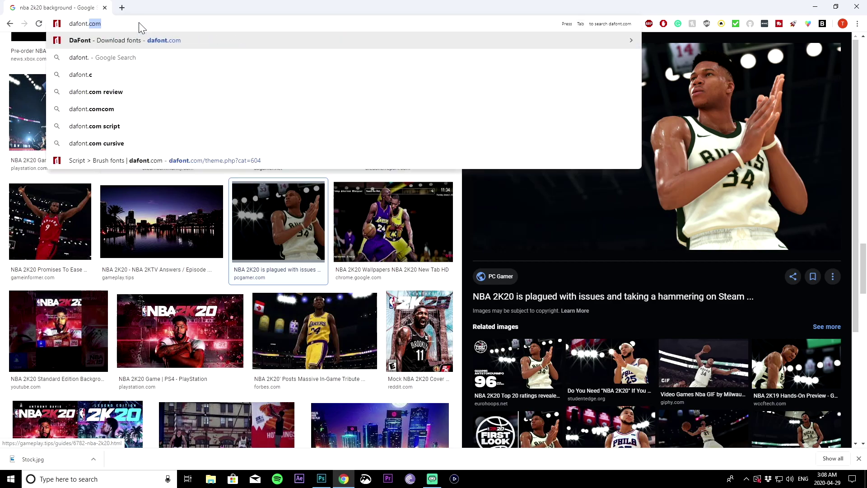
pyautogui.press('Return')
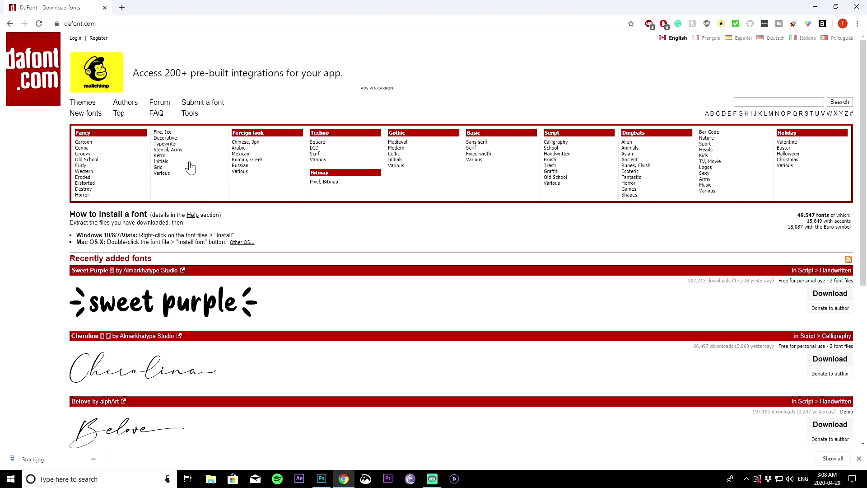
# - Browse the recently added fonts on DaFont and download the Summit Attack font
pyautogui.scroll(-6, 413, 186)
pyautogui.scroll(6, 681, 207)
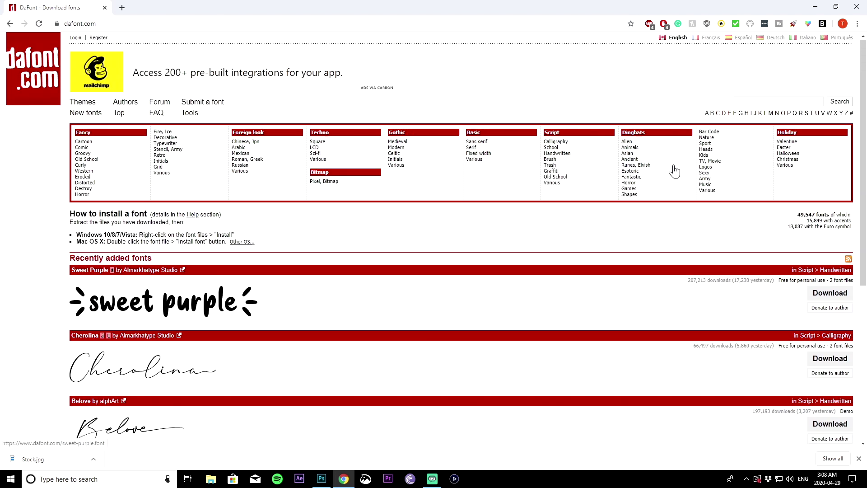
pyautogui.scroll(-3, 302, 391)
pyautogui.scroll(-3, 302, 391)
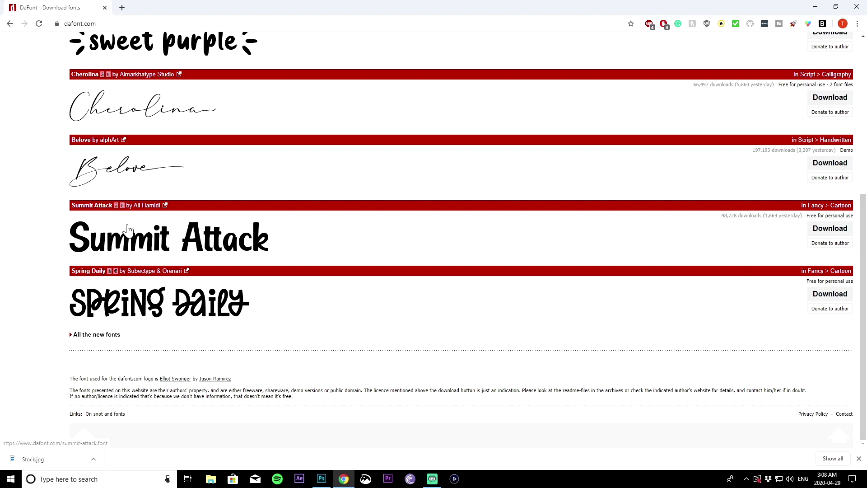
pyautogui.click(825, 229)
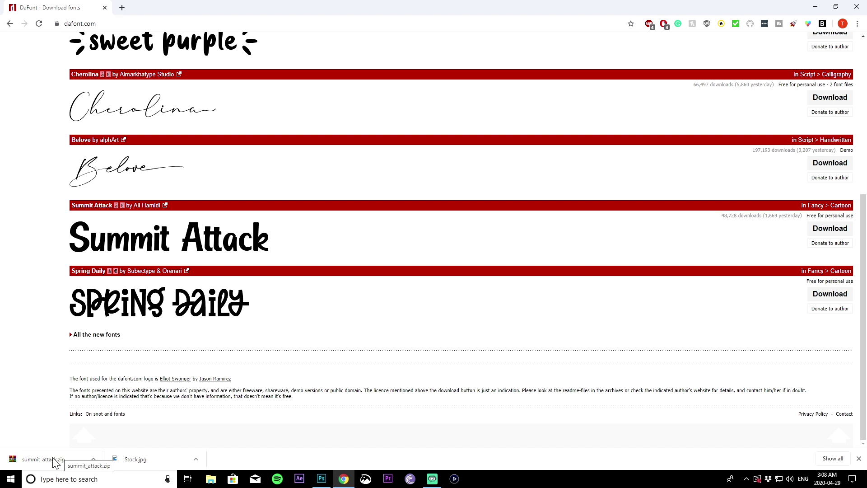
# - Open the downloaded summit_attack.zip, install the Summit Attack font from it, and close the font preview and the archive
pyautogui.click(40, 461)
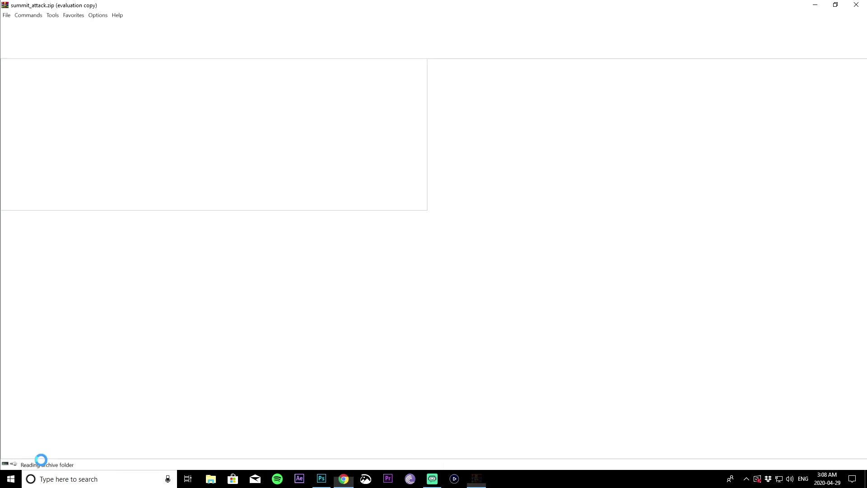
pyautogui.click(604, 91)
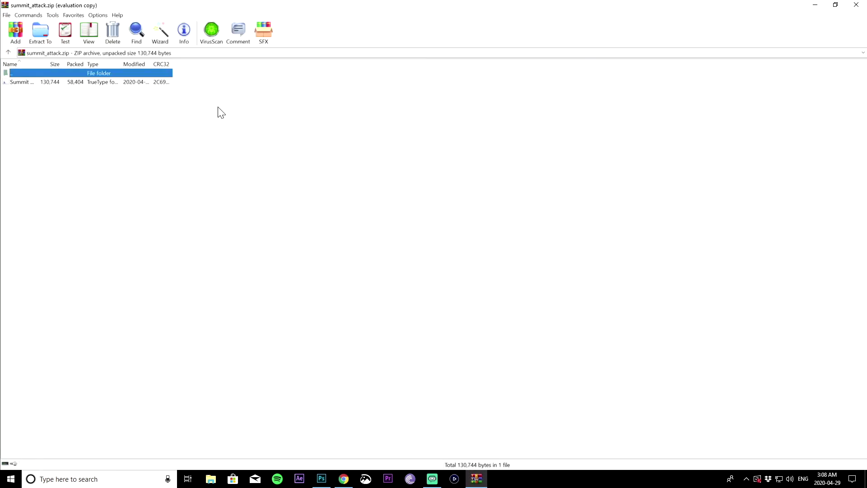
pyautogui.doubleClick(21, 81)
pyautogui.click(108, 92)
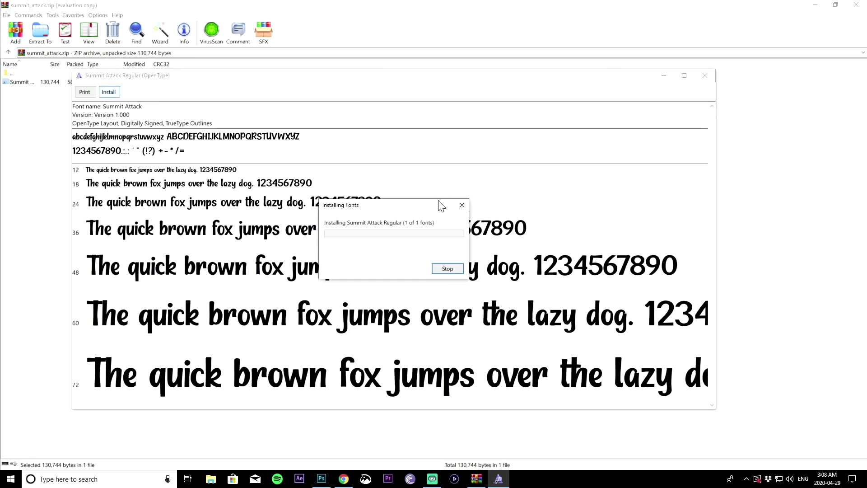
pyautogui.click(705, 75)
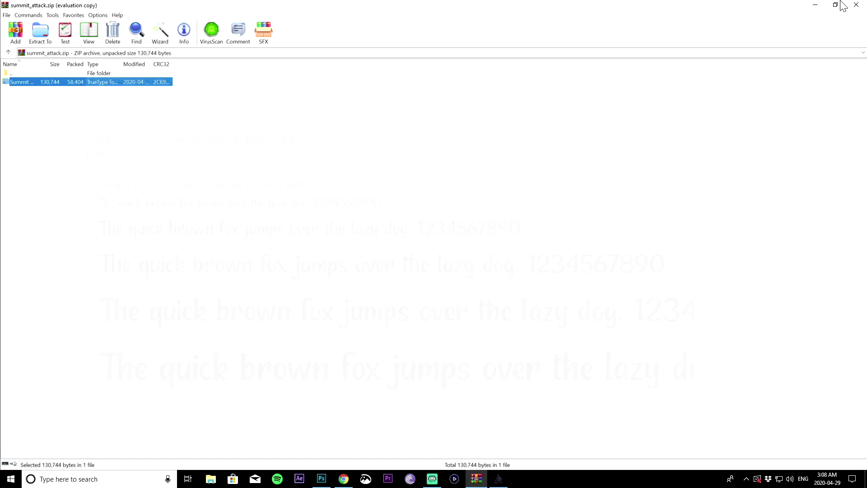
pyautogui.click(857, 5)
# - Switch to Photoshop, set the type font to Summit Attack and add the text NEW to the area beside the player
pyautogui.click(328, 482)
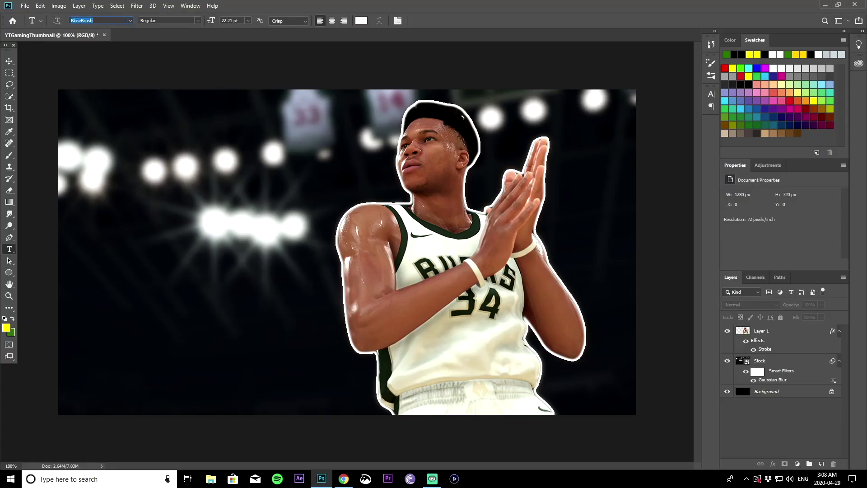
pyautogui.click(130, 20)
pyautogui.write('summit')
pyautogui.click(131, 48)
pyautogui.click(129, 170)
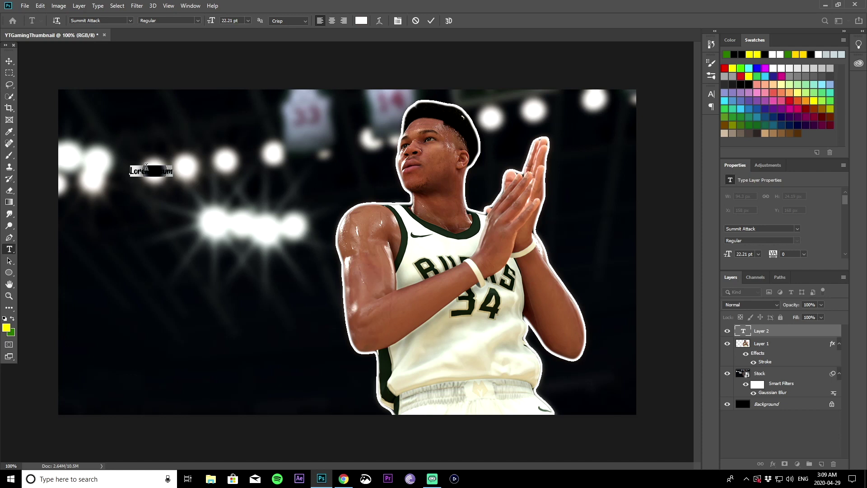
pyautogui.write('NEW')
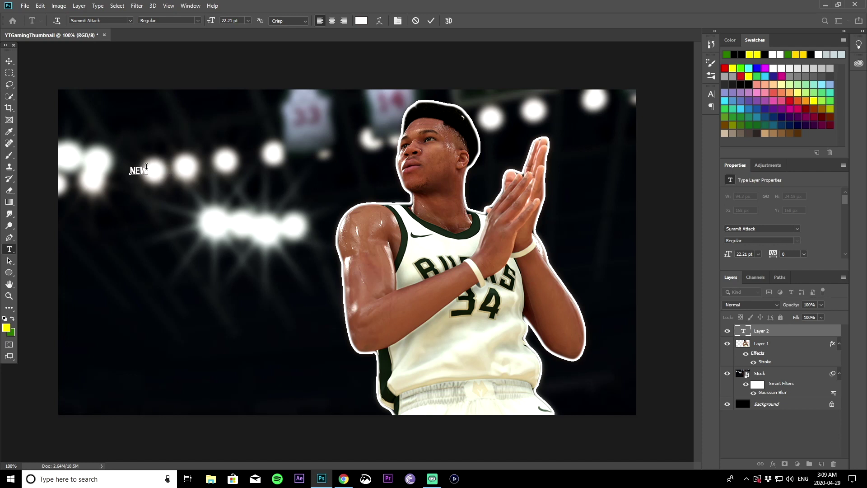
# - Scale the NEW text up to about 162 pt and place it in the empty area beside the player
pyautogui.click(9, 61)
pyautogui.hotkey('ctrl', 't')
pyautogui.moveTo(151, 180); pyautogui.dragTo(341, 296)
pyautogui.moveTo(304, 258); pyautogui.dragTo(266, 217)
pyautogui.press('Return')
# - Add a black 5 px outside stroke to the NEW text layer
pyautogui.rightClick(782, 331)
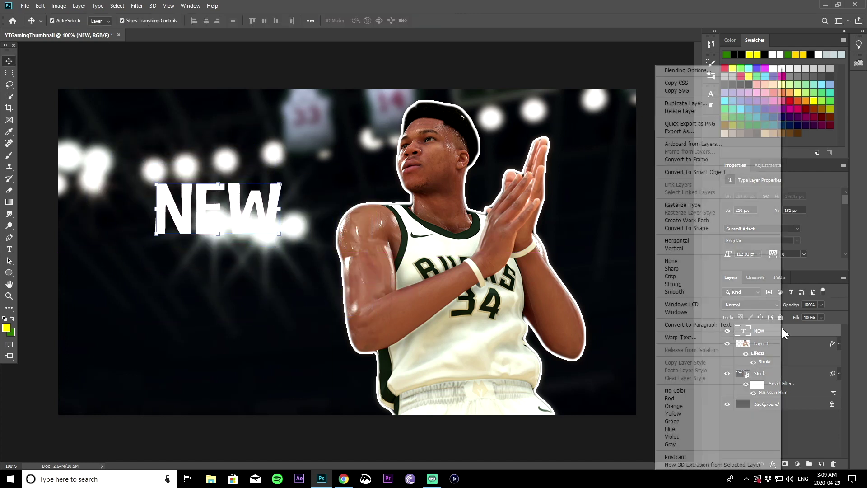
pyautogui.press('Escape')
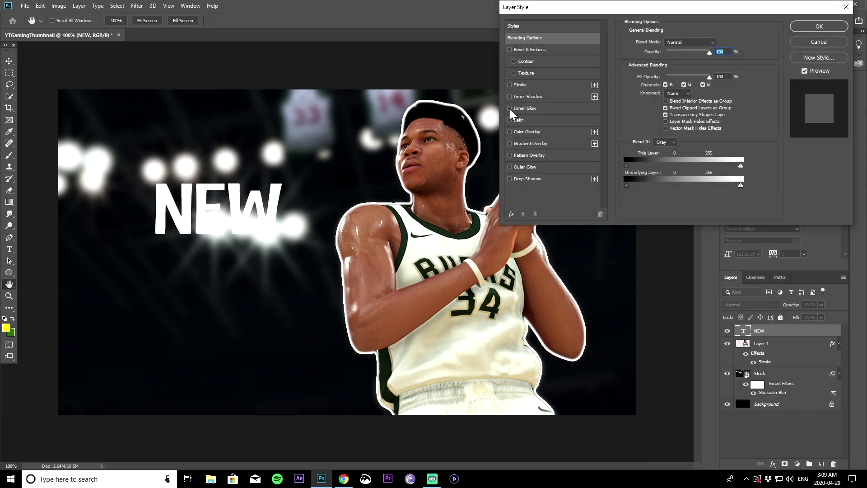
pyautogui.click(521, 85)
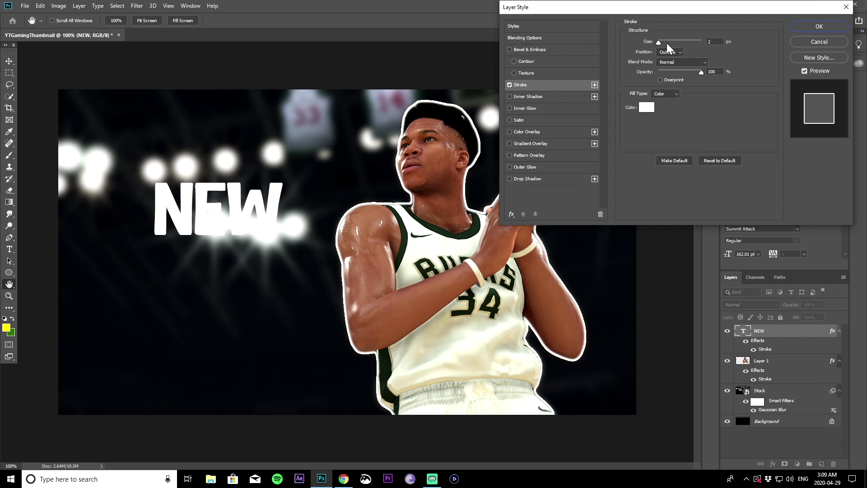
pyautogui.click(646, 107)
pyautogui.click(635, 236)
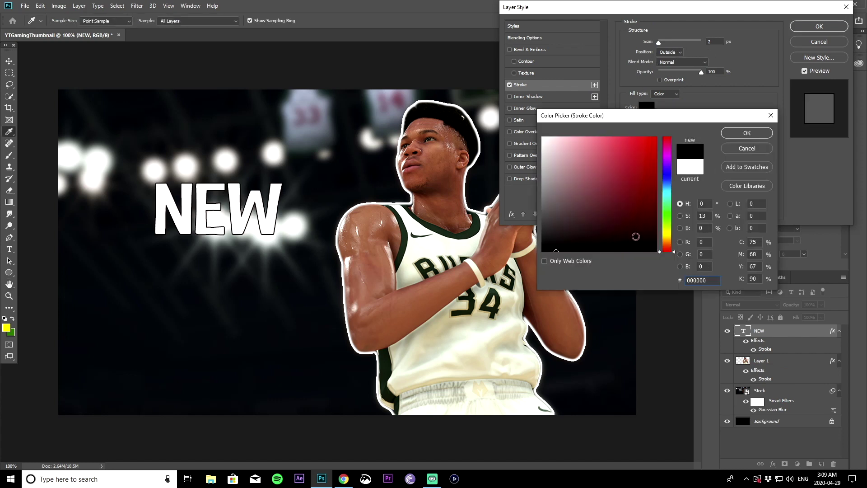
pyautogui.click(748, 130)
pyautogui.moveTo(659, 41); pyautogui.dragTo(661, 45)
pyautogui.press('Up')
# - Try a drop shadow on the NEW text and switch the effect off again
pyautogui.click(510, 179)
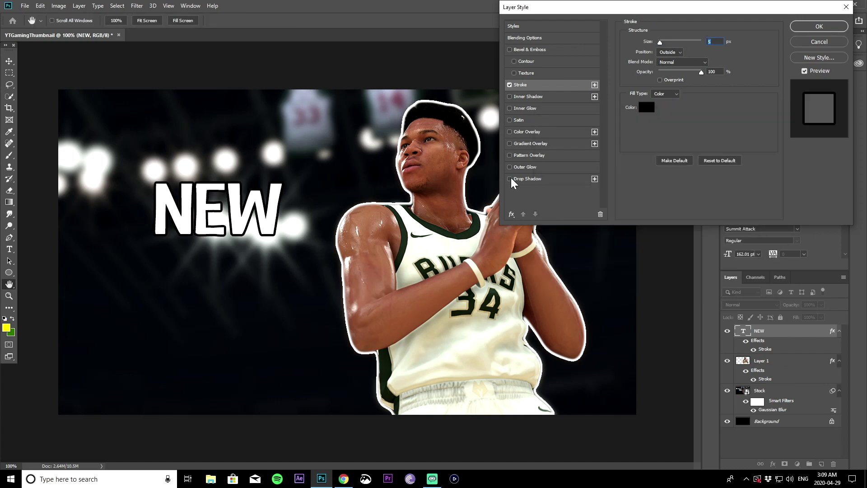
pyautogui.click(561, 180)
pyautogui.moveTo(662, 93); pyautogui.dragTo(662, 105)
pyautogui.click(510, 179)
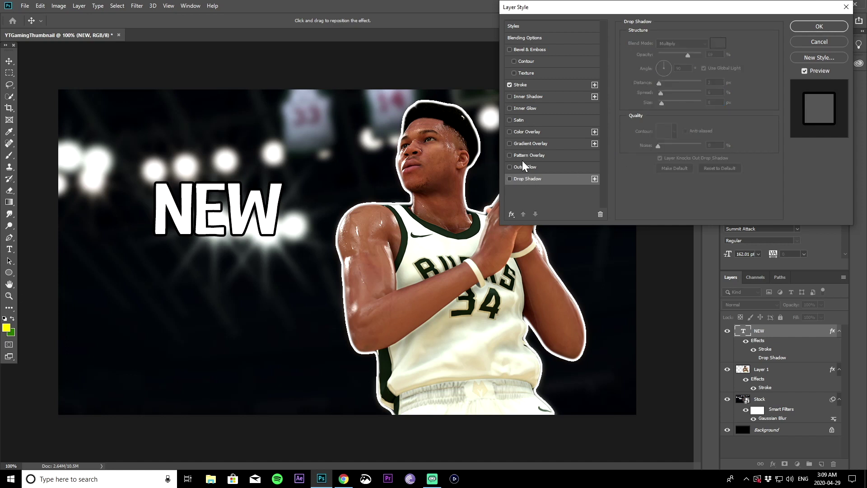
# - Try a red Color Overlay (ff2929) on the NEW text, discard the color and disable the overlay
pyautogui.click(513, 135)
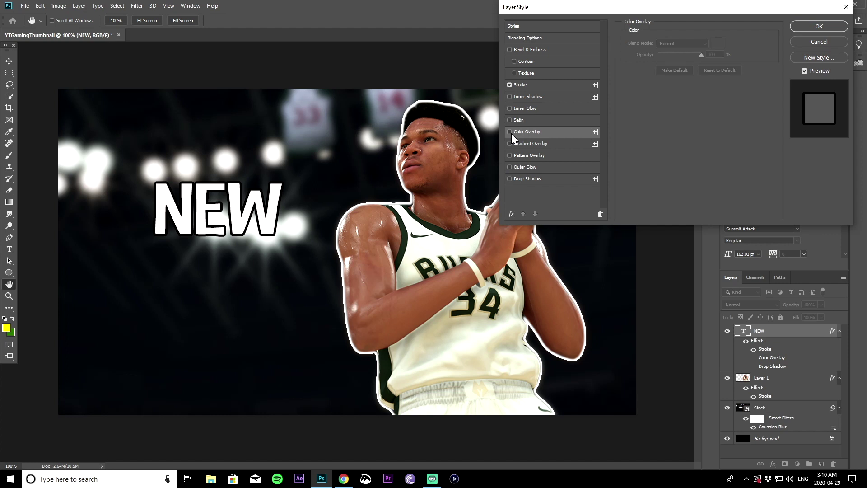
pyautogui.click(510, 132)
pyautogui.click(718, 43)
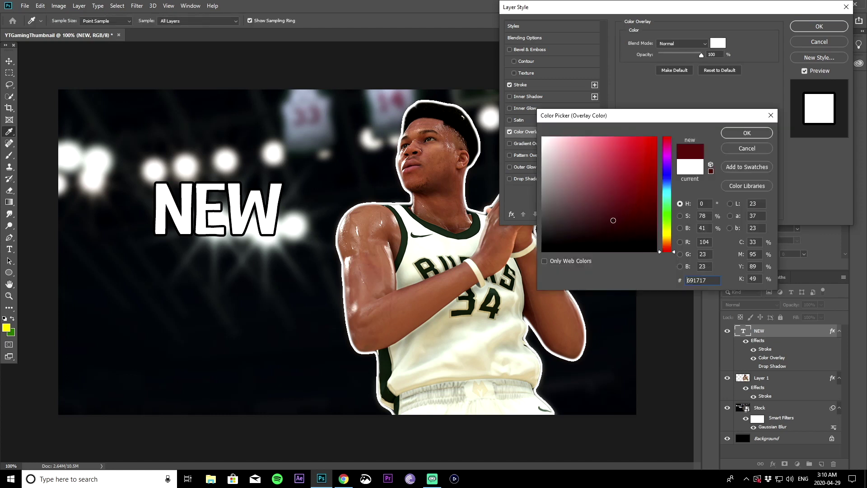
pyautogui.click(638, 137)
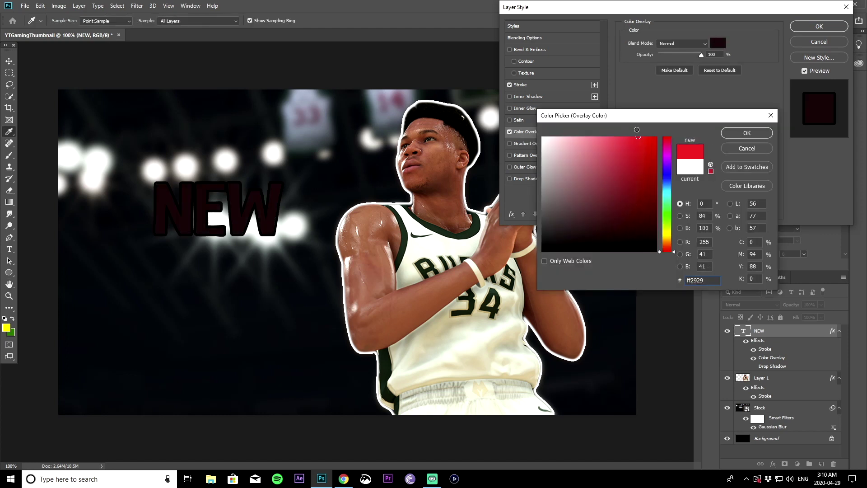
pyautogui.click(743, 148)
pyautogui.click(510, 131)
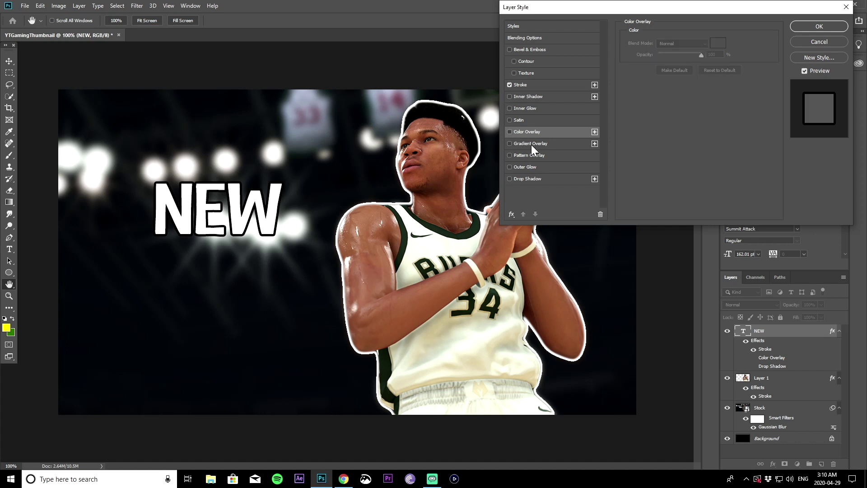
# - Try an orange-yellow Gradient Overlay at about 61% opacity on the NEW text, then disable it
pyautogui.click(531, 144)
pyautogui.click(676, 63)
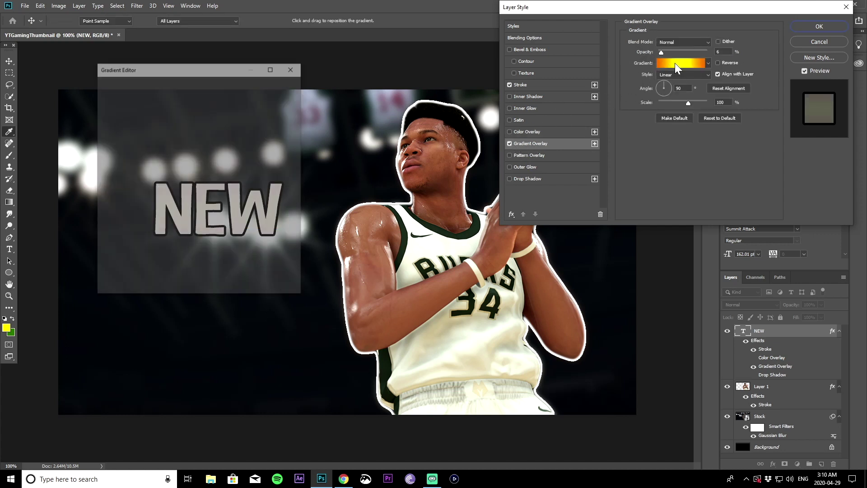
pyautogui.press('Return')
pyautogui.moveTo(662, 52); pyautogui.dragTo(692, 64)
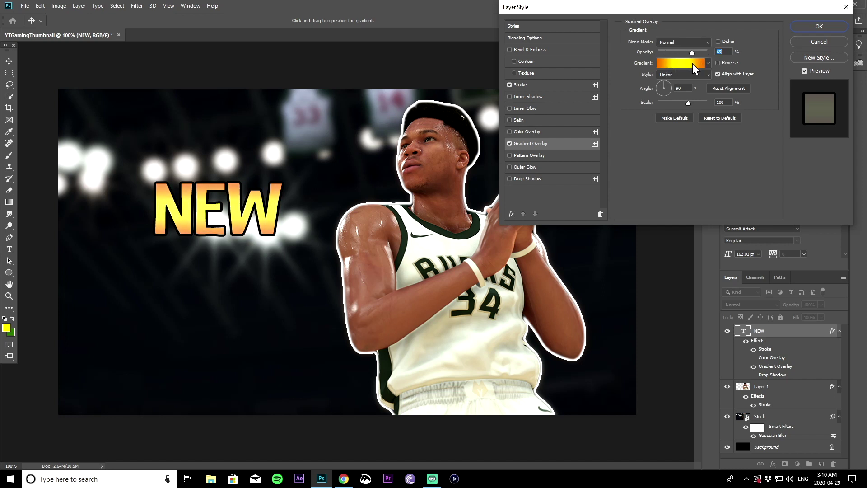
pyautogui.moveTo(693, 61)
pyautogui.mouseDown()
pyautogui.moveTo(664, 58)
pyautogui.moveTo(689, 60)
pyautogui.mouseUp()
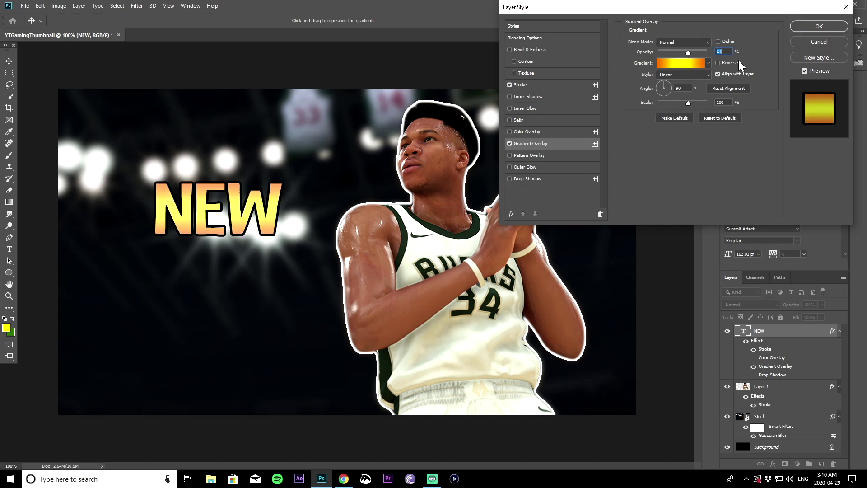
pyautogui.click(510, 144)
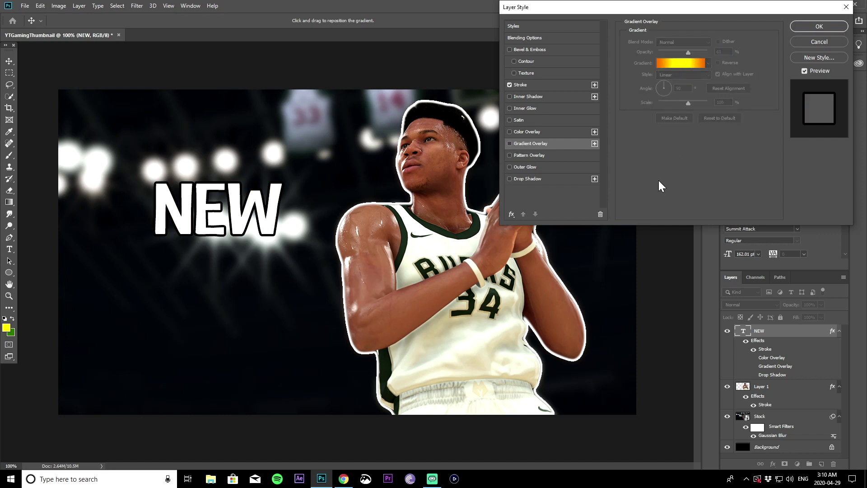
# - Add a white Color Overlay to the NEW text, apply the layer style and duplicate the layer
pyautogui.click(525, 132)
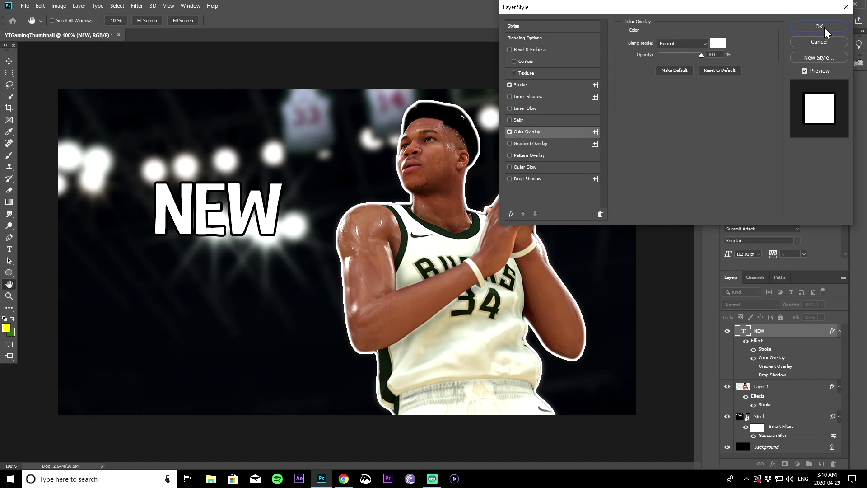
pyautogui.click(821, 27)
pyautogui.rightClick(776, 330)
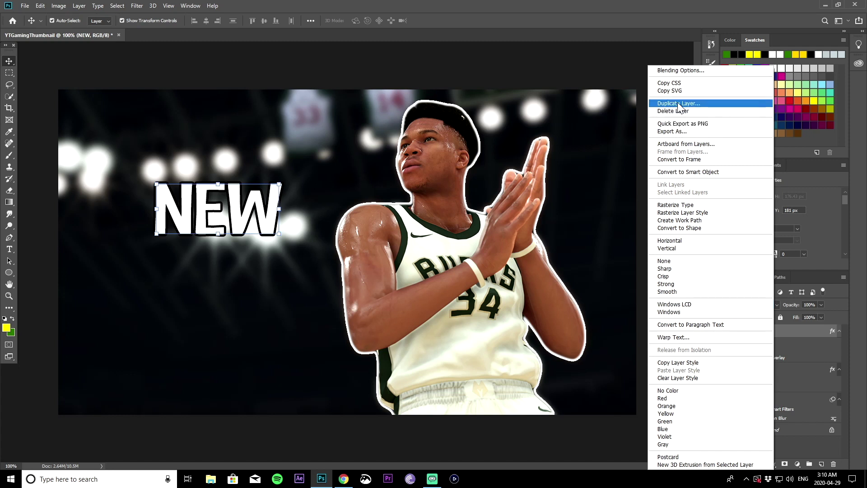
pyautogui.click(696, 103)
pyautogui.press('Return')
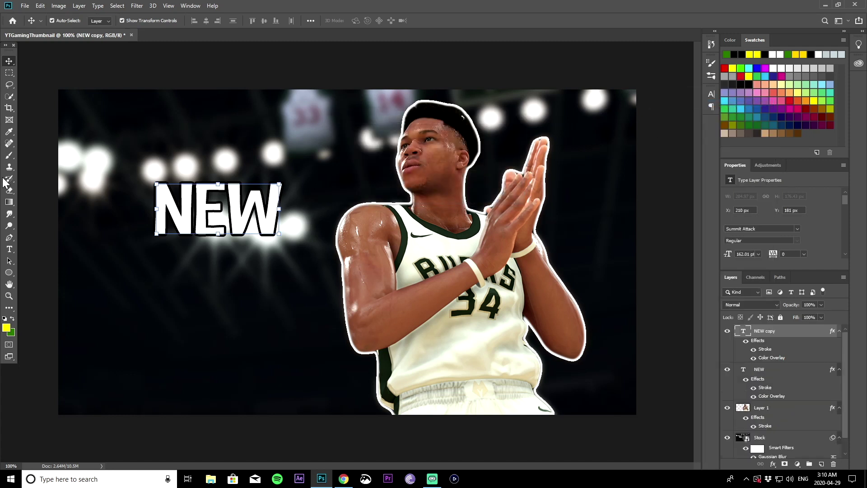
# - Replace the text of the duplicated NEW layer with UPDATE
pyautogui.click(9, 249)
pyautogui.doubleClick(221, 209)
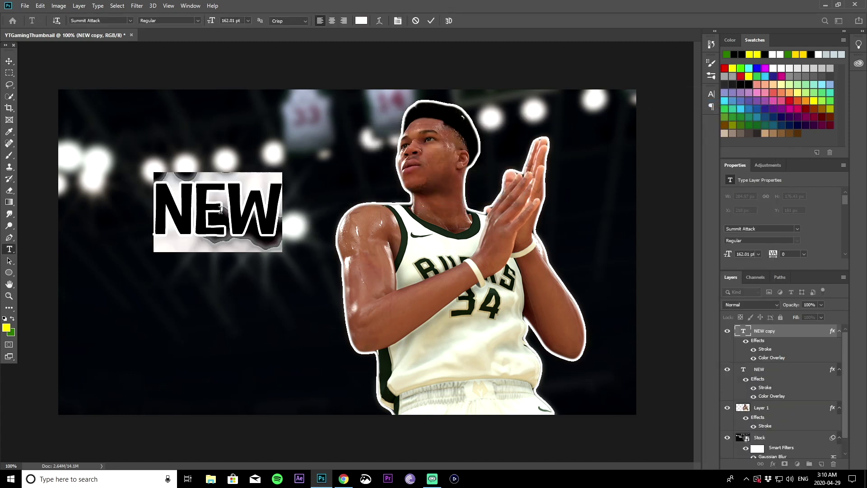
pyautogui.write('update')
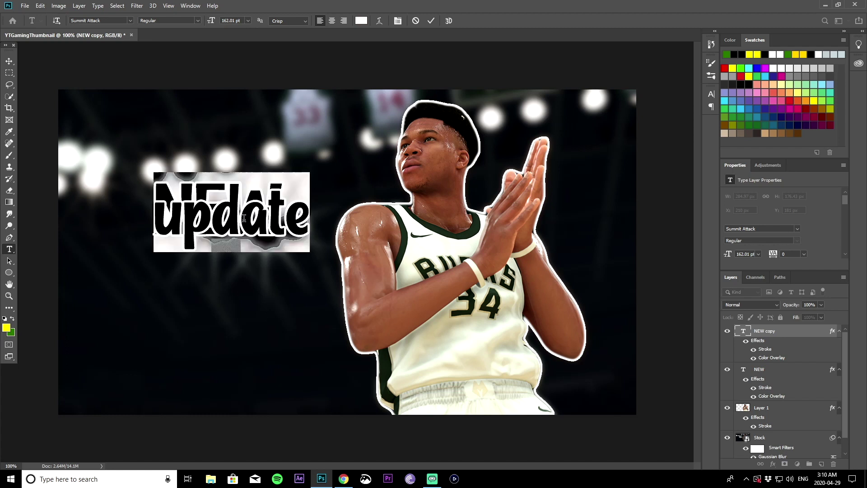
pyautogui.hotkey('ctrl', 'Return')
# - Place the UPDATE text below NEW and move NEW down so the two lines sit close together
pyautogui.click(9, 61)
pyautogui.moveTo(303, 227); pyautogui.dragTo(253, 294)
pyautogui.moveTo(324, 303); pyautogui.dragTo(328, 316)
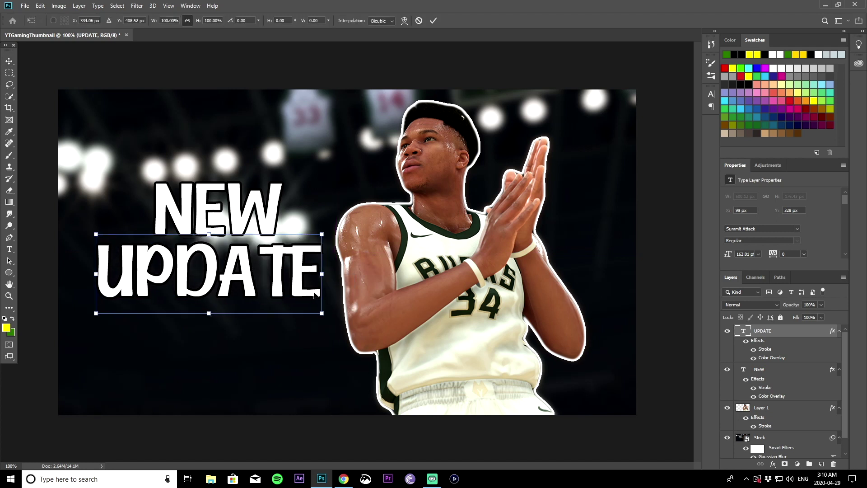
pyautogui.moveTo(307, 285); pyautogui.dragTo(302, 308)
pyautogui.press('Return')
pyautogui.moveTo(238, 211); pyautogui.dragTo(230, 245)
pyautogui.moveTo(229, 243); pyautogui.dragTo(229, 239)
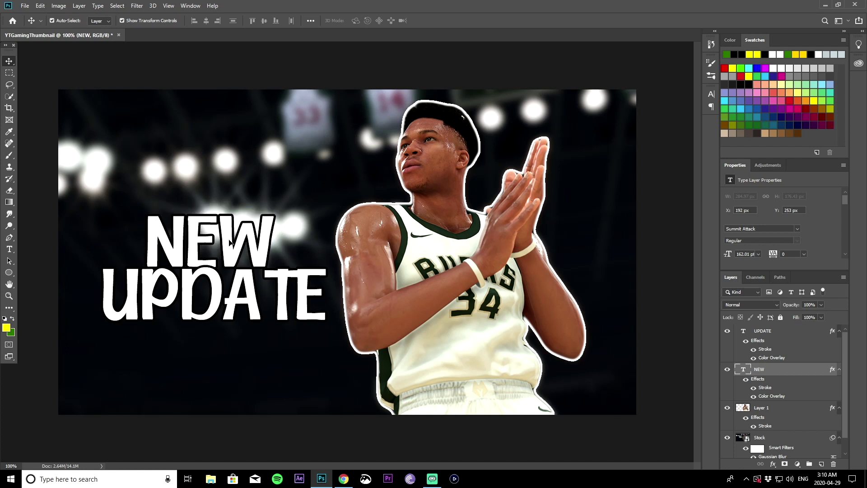
# - Shift the NEW and UPDATE lines slightly upward beside the player and deselect all layers
pyautogui.click(429, 162)
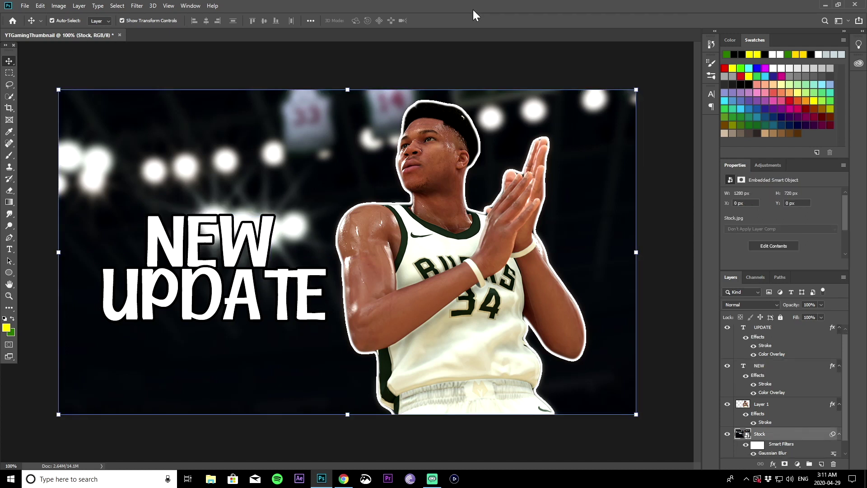
pyautogui.moveTo(247, 235); pyautogui.dragTo(254, 221)
pyautogui.moveTo(264, 275); pyautogui.dragTo(264, 270)
pyautogui.click(322, 168)
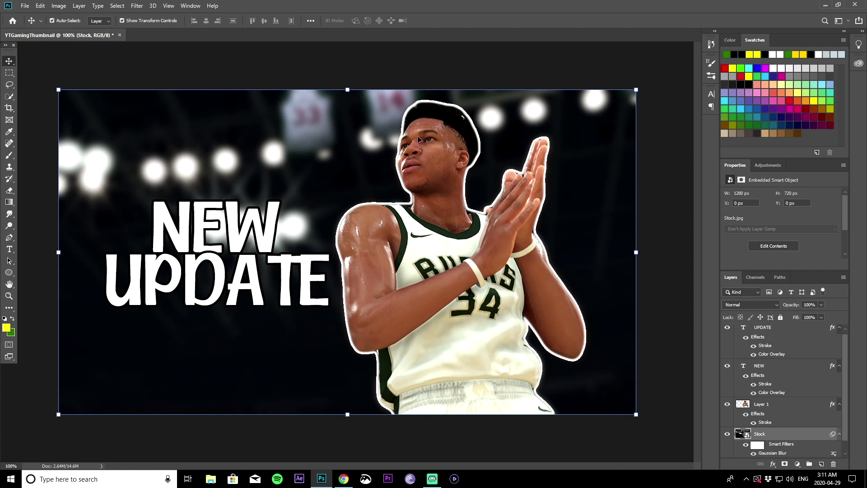
pyautogui.click(385, 134)
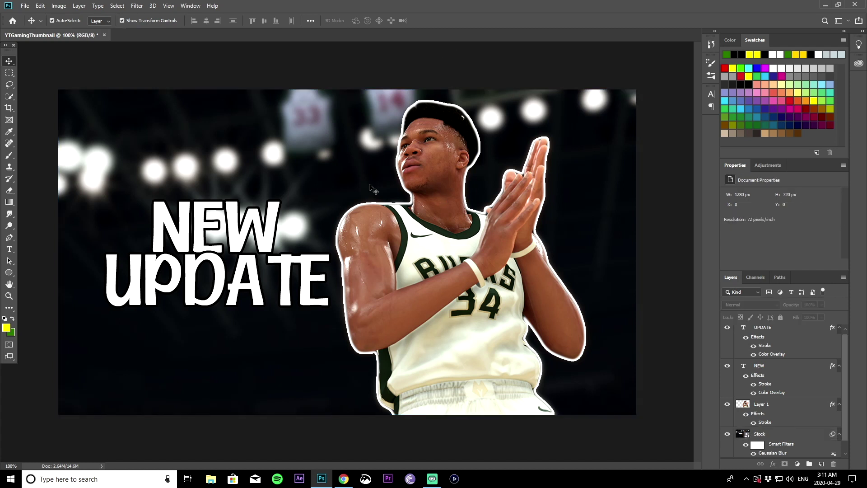
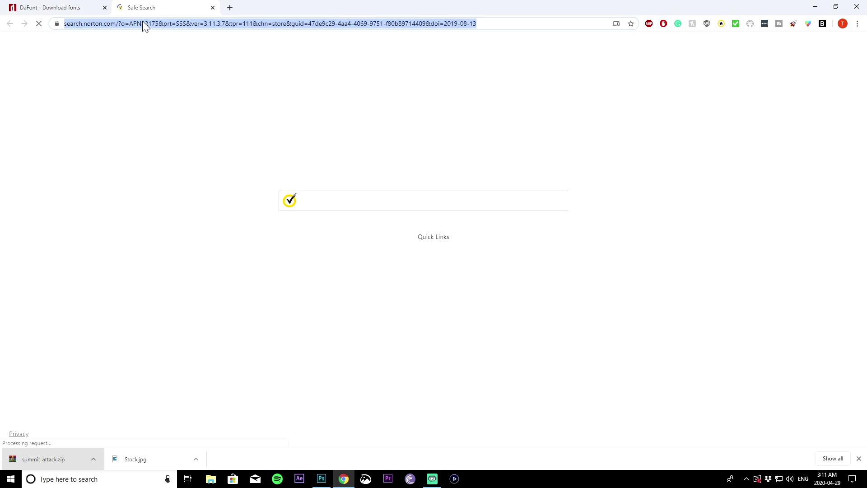
# - In Chrome, open google.com, find an image for "NBA 2K20 logo PNG" and save it to the Desktop as NBA2k20logo
pyautogui.write('google.com')
pyautogui.press('Return')
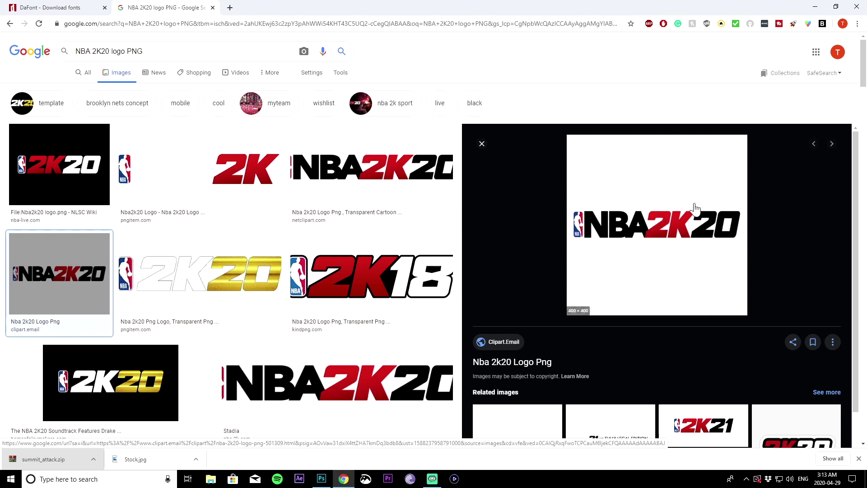
pyautogui.click(696, 246)
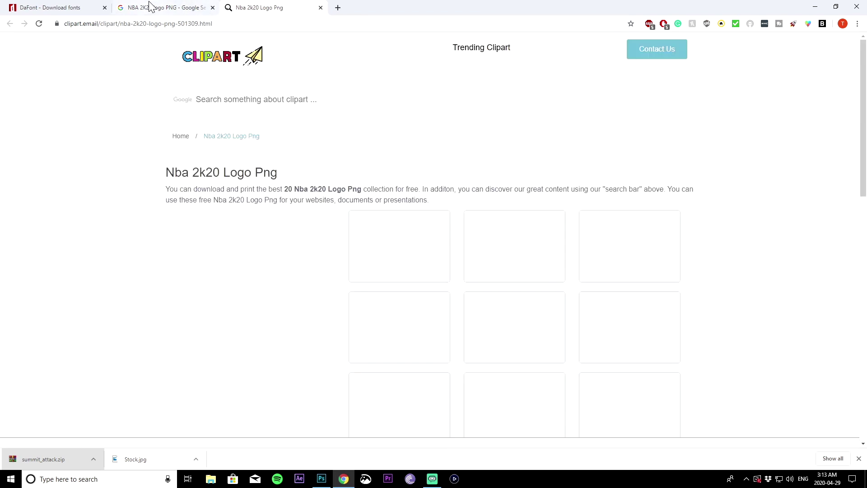
pyautogui.click(169, 6)
pyautogui.rightClick(608, 209)
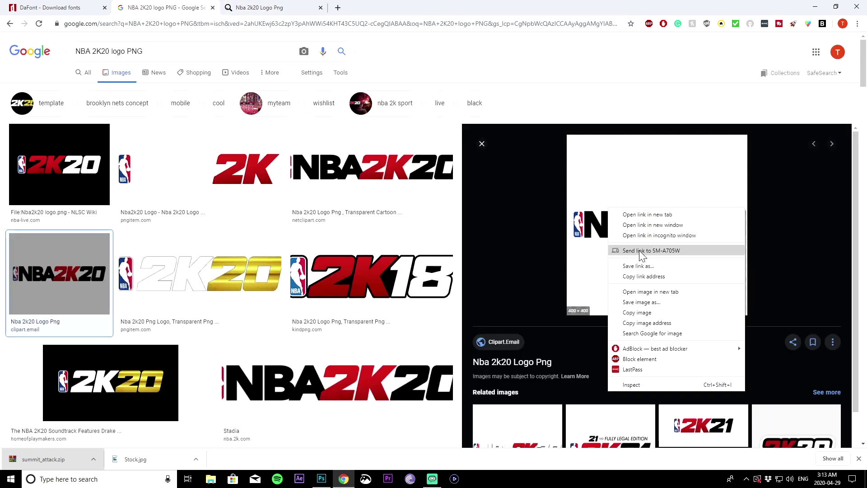
pyautogui.click(659, 302)
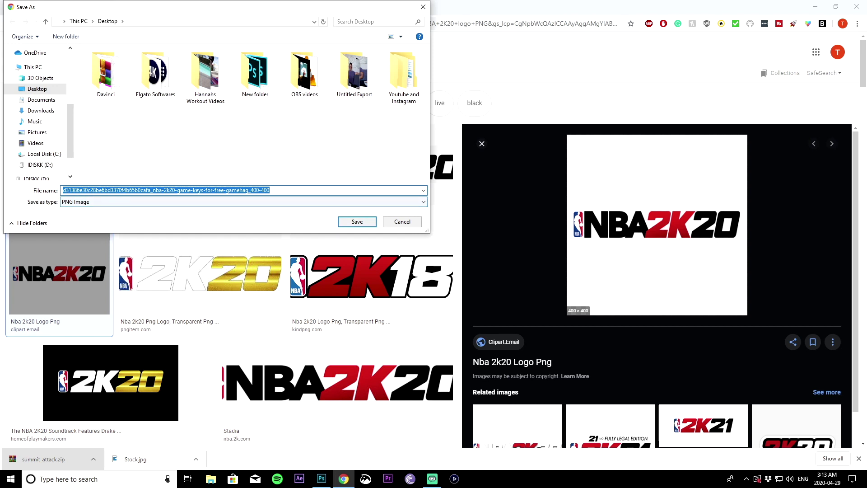
pyautogui.write('NB')
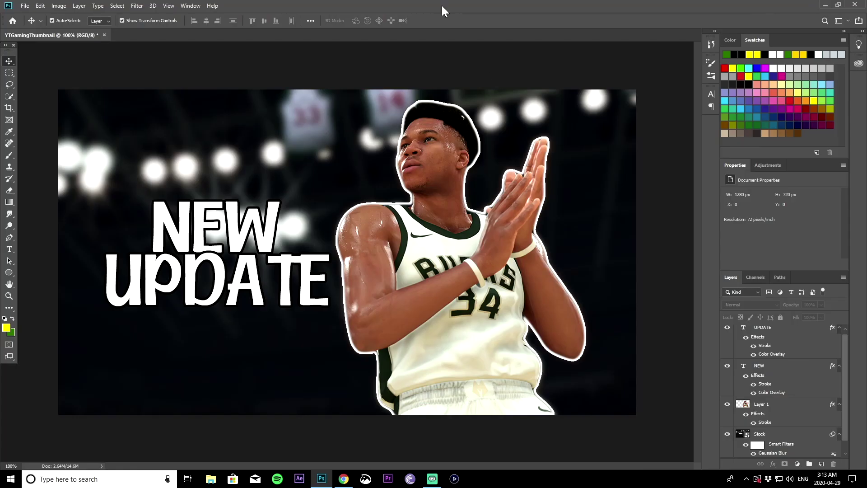
# - Place the NBA2k20logo image into the Photoshop thumbnail, move it to the upper-left corner of the canvas and commit the placement
pyautogui.moveTo(442, 5)
pyautogui.mouseDown()
pyautogui.moveTo(488, 12)
pyautogui.moveTo(449, 1)
pyautogui.mouseUp()
pyautogui.moveTo(87, 54); pyautogui.dragTo(471, 131)
pyautogui.doubleClick(722, 4)
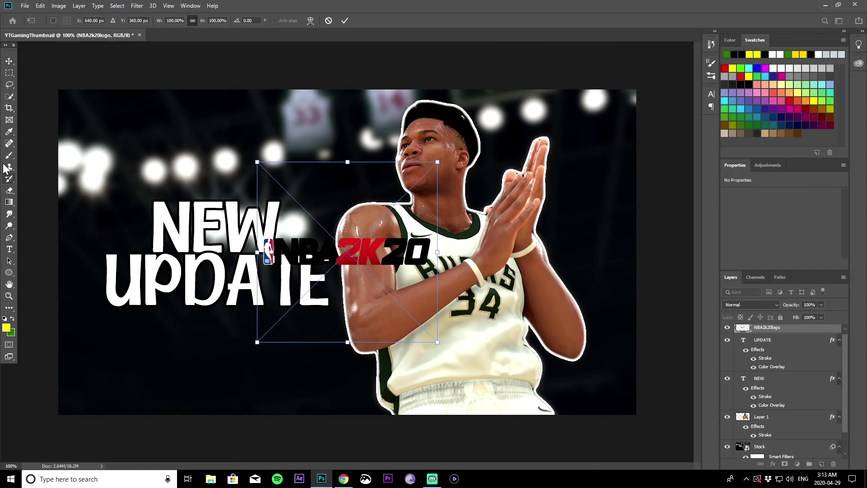
pyautogui.moveTo(378, 250); pyautogui.dragTo(183, 106)
pyautogui.click(344, 20)
pyautogui.rightClick(776, 328)
pyautogui.click(144, 116)
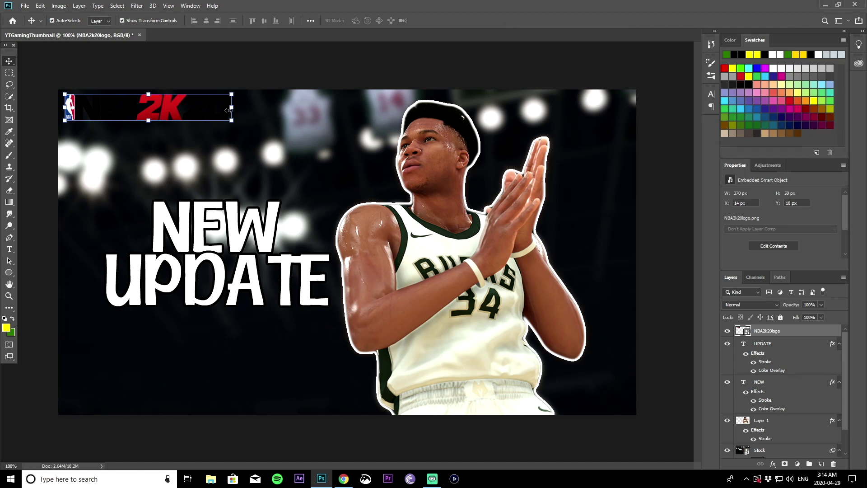
# - Give the NBA2k20logo layer a white (ffffff) Outer Glow and tighten its spread and size to a thin edge around the lettering
pyautogui.rightClick(763, 331)
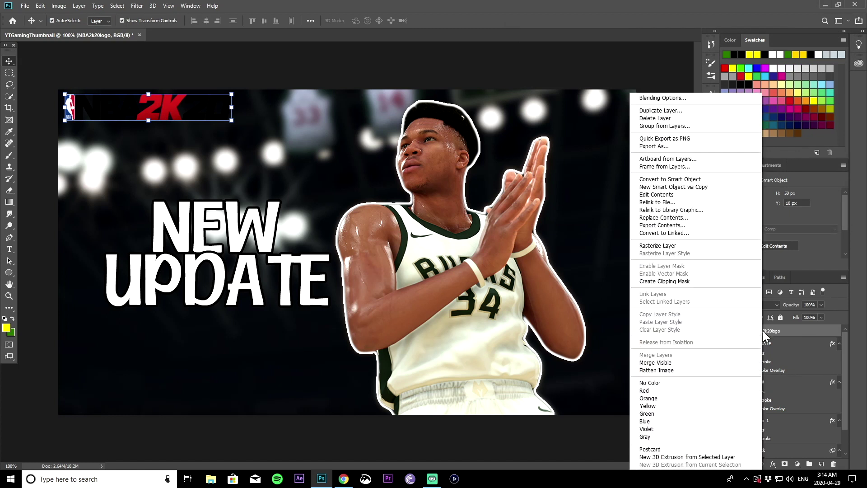
pyautogui.click(686, 98)
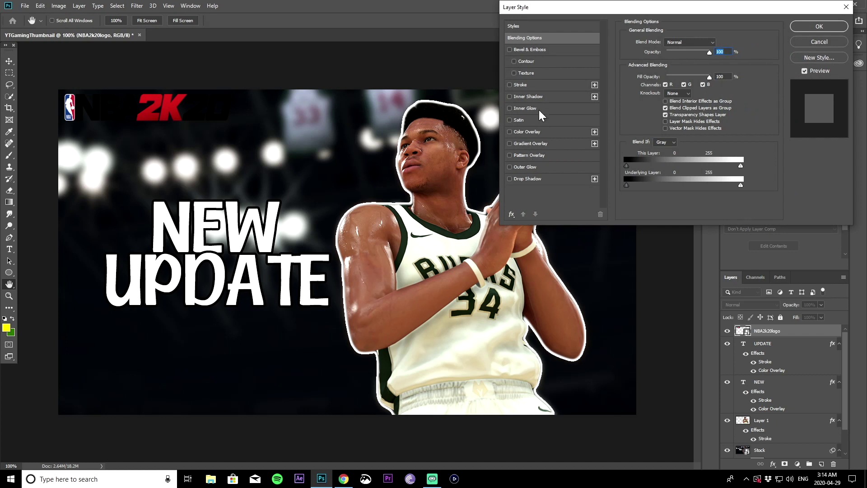
pyautogui.click(526, 167)
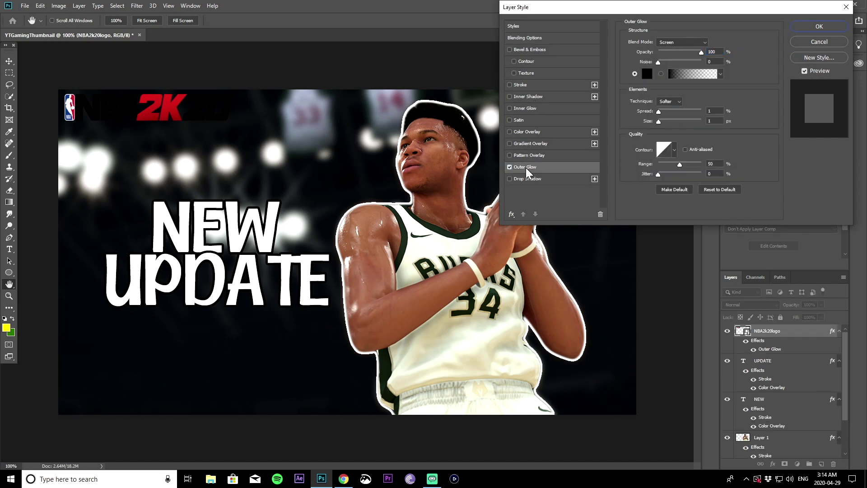
pyautogui.moveTo(666, 111); pyautogui.dragTo(682, 120)
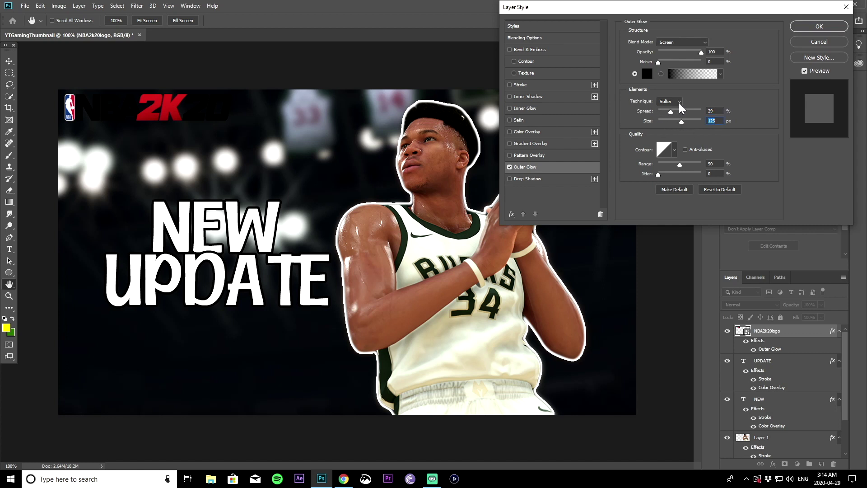
pyautogui.click(647, 73)
pyautogui.write('ffffff')
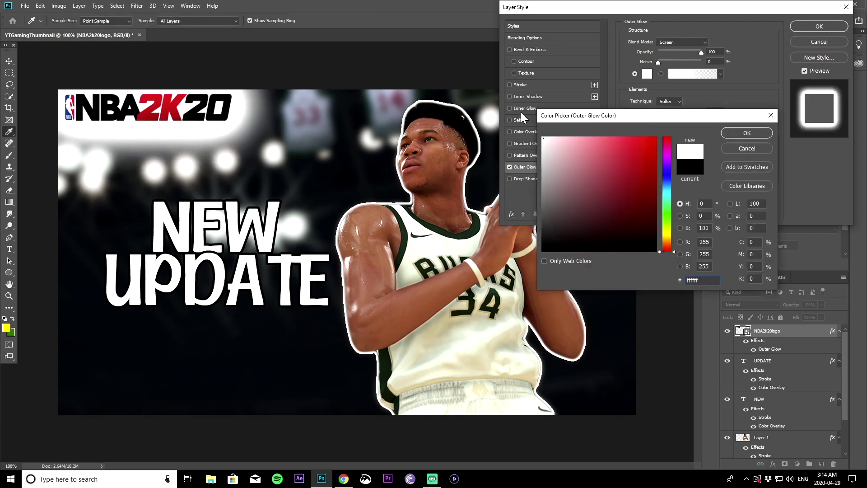
pyautogui.click(746, 133)
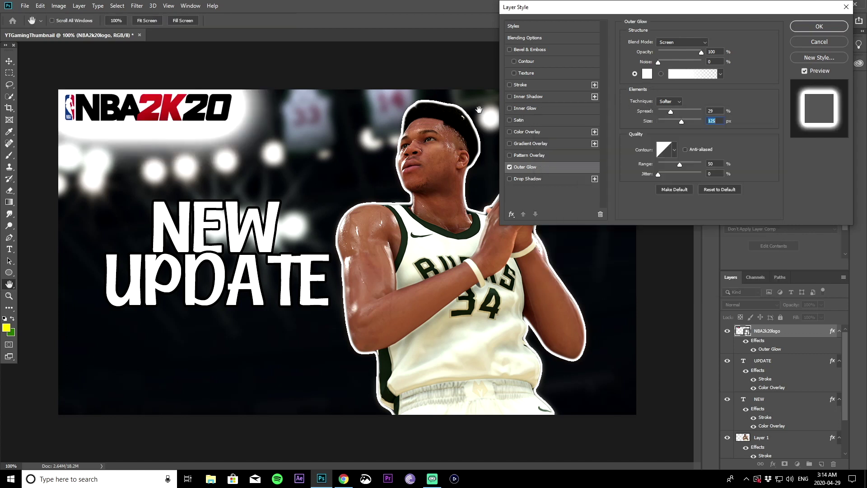
pyautogui.moveTo(668, 113); pyautogui.dragTo(662, 124)
pyautogui.click(682, 122)
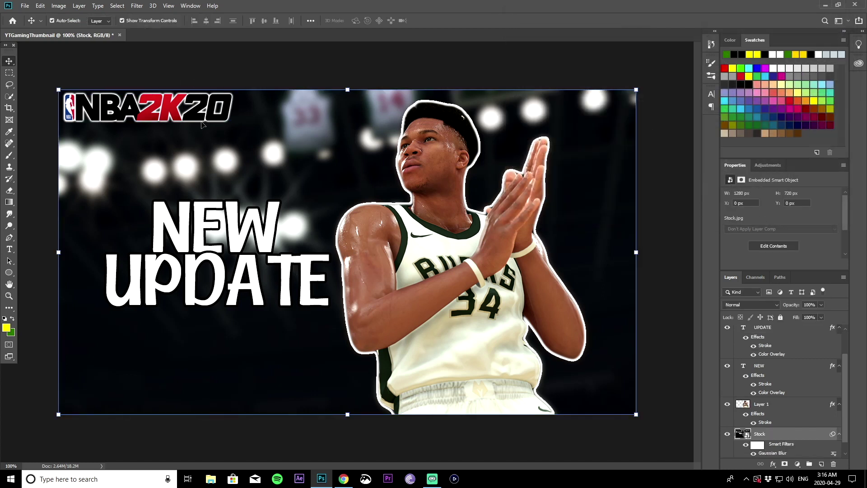
# - In File Explorer, go from Desktop > Youtube and Instagram down to the NBA 2K20 > YT Thumbnail items > Thumbnail PNGs folder
pyautogui.click(215, 480)
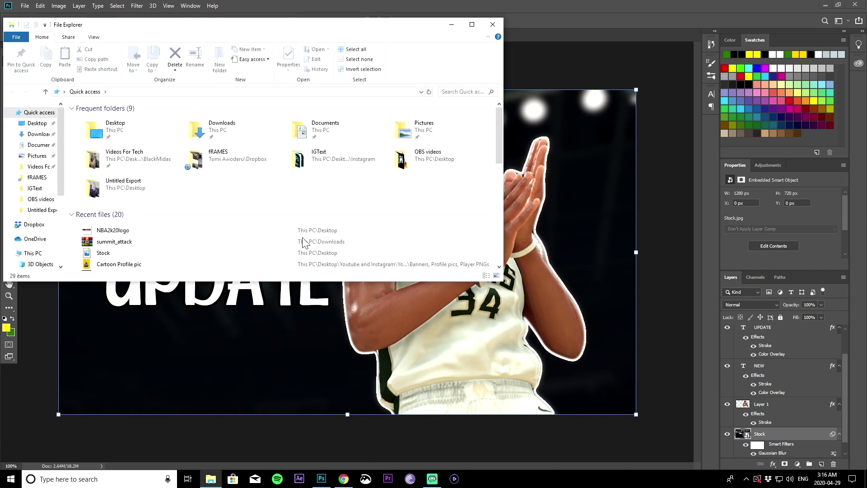
pyautogui.moveTo(297, 28); pyautogui.dragTo(626, 55)
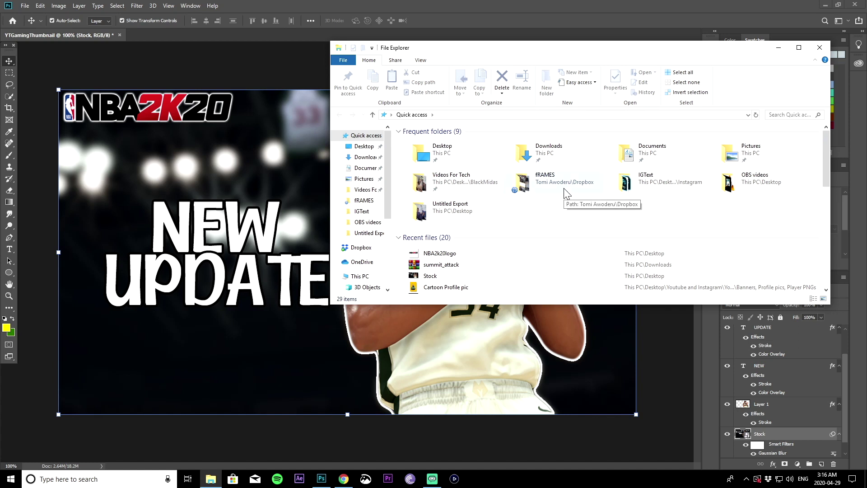
pyautogui.scroll(-5, 508, 221)
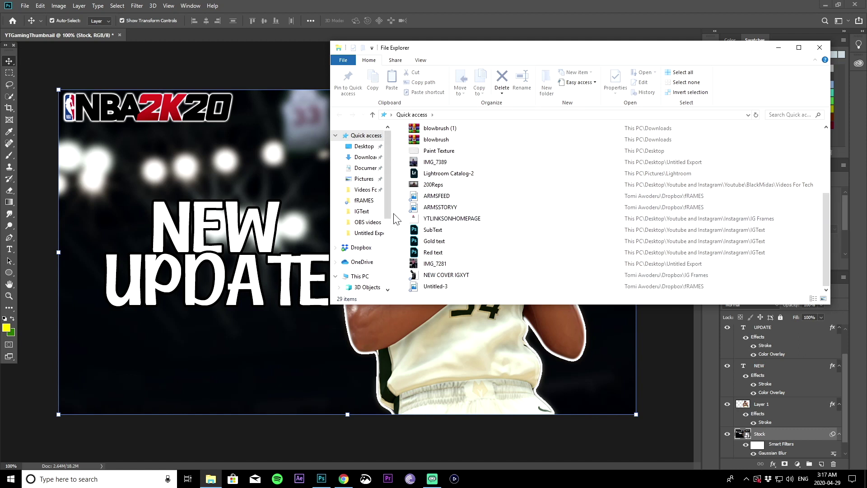
pyautogui.click(364, 146)
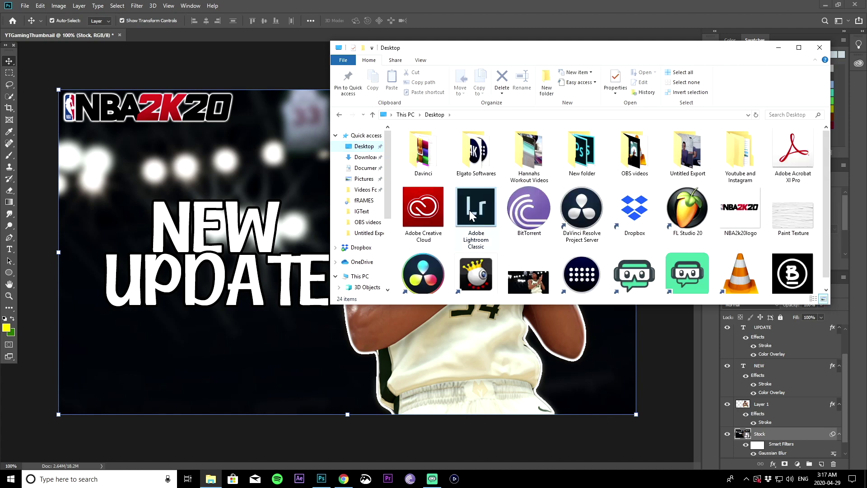
pyautogui.doubleClick(740, 153)
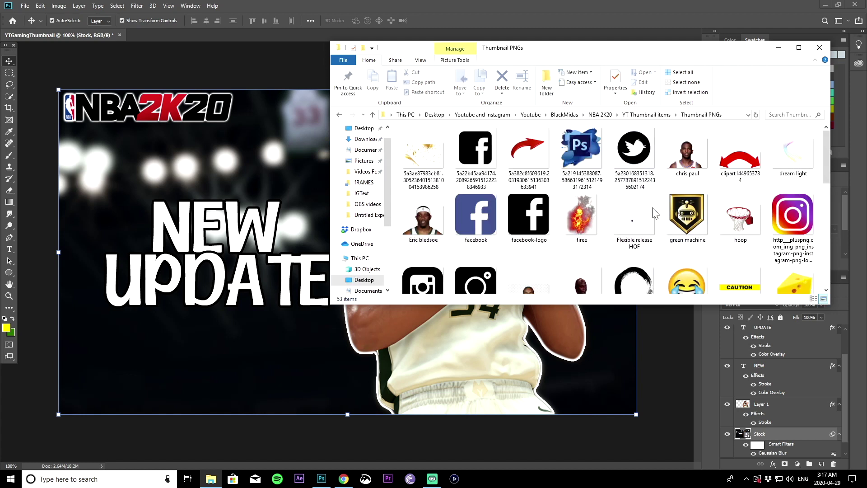
# - Place the firee image into the Photoshop thumbnail, scale it to about 37%, position it behind the NEW UPDATE text and commit it
pyautogui.scroll(-5, 664, 208)
pyautogui.scroll(-3, 638, 221)
pyautogui.scroll(10, 597, 254)
pyautogui.scroll(-2, 616, 255)
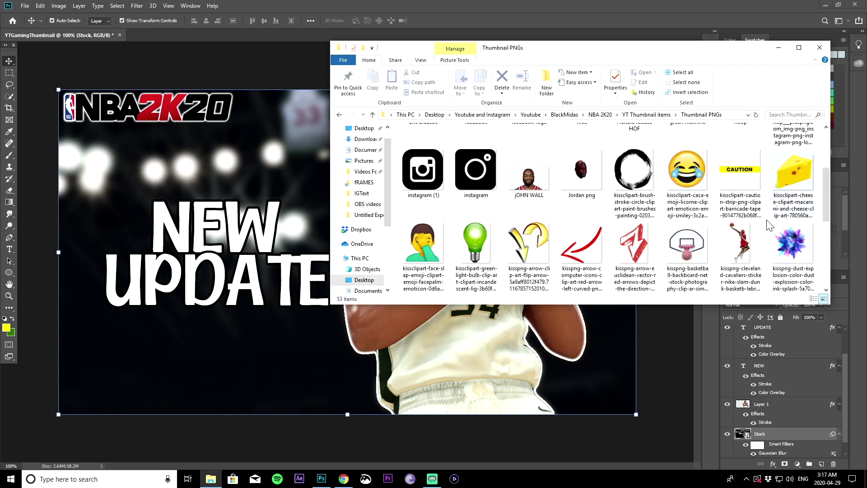
pyautogui.scroll(2, 678, 215)
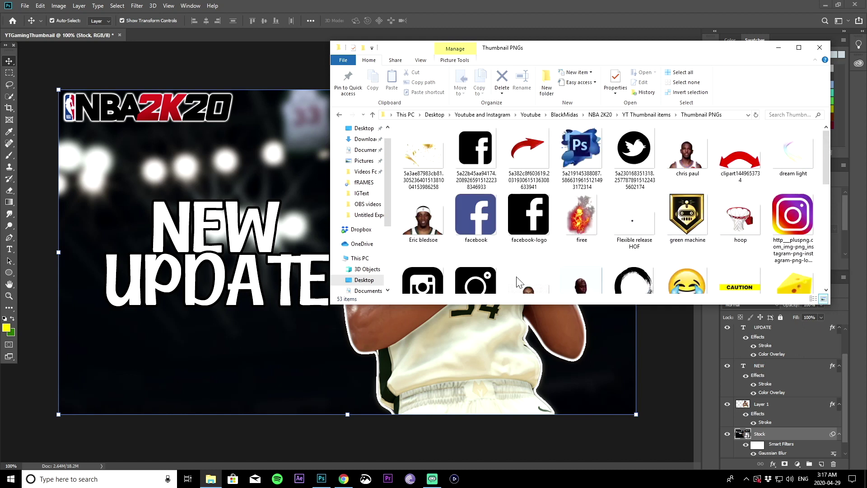
pyautogui.moveTo(584, 208); pyautogui.dragTo(215, 247)
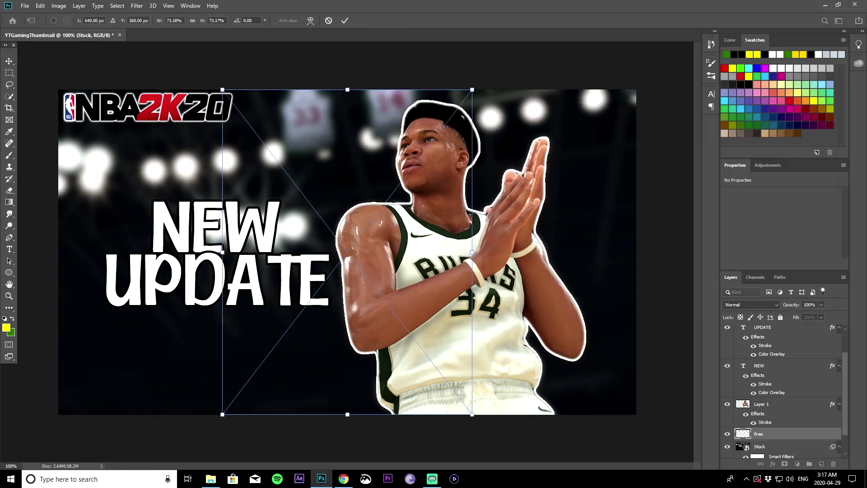
pyautogui.moveTo(477, 90); pyautogui.dragTo(349, 250)
pyautogui.moveTo(279, 332); pyautogui.dragTo(228, 230)
pyautogui.click(344, 21)
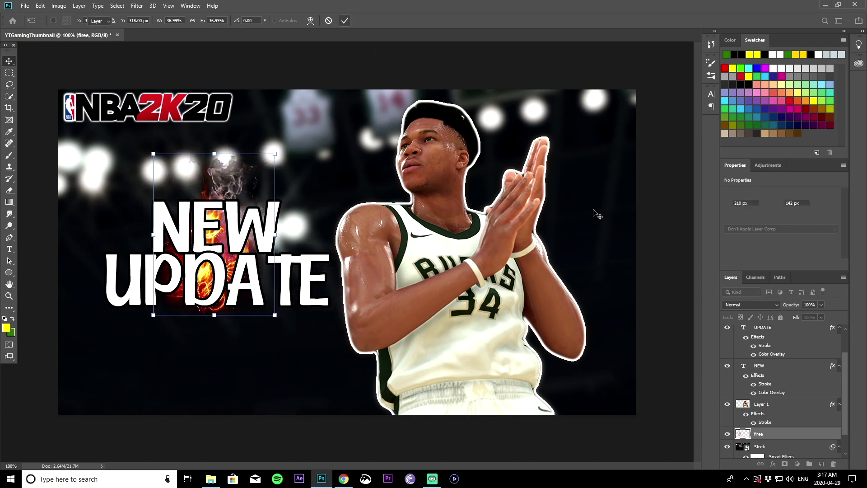
pyautogui.click(485, 103)
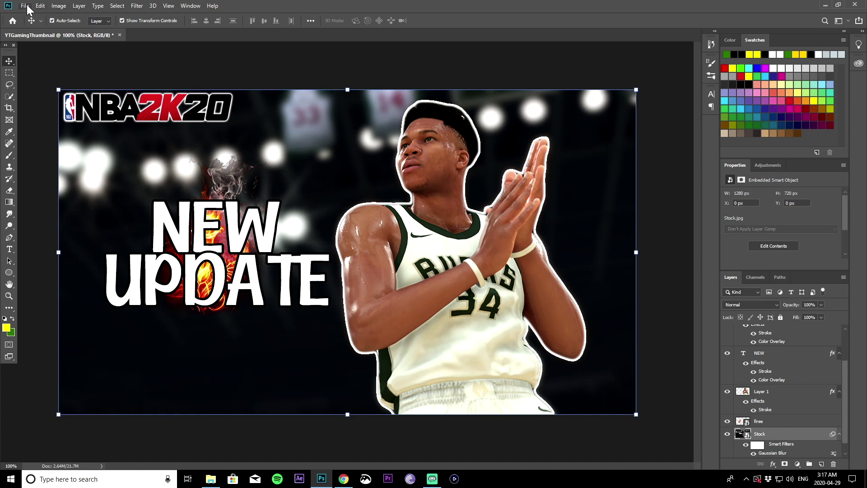
# - Place lightning_PNG9 from the Thumbnail PNGs folder behind the player's head, enlarge it to about 343 × 413 px and commit it
pyautogui.click(210, 479)
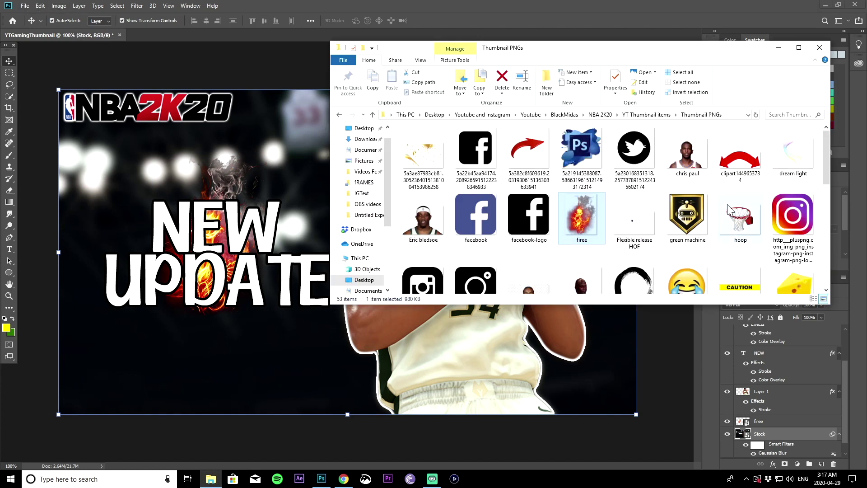
pyautogui.scroll(-5, 633, 203)
pyautogui.moveTo(583, 212); pyautogui.dragTo(243, 324)
pyautogui.moveTo(360, 190); pyautogui.dragTo(481, 93)
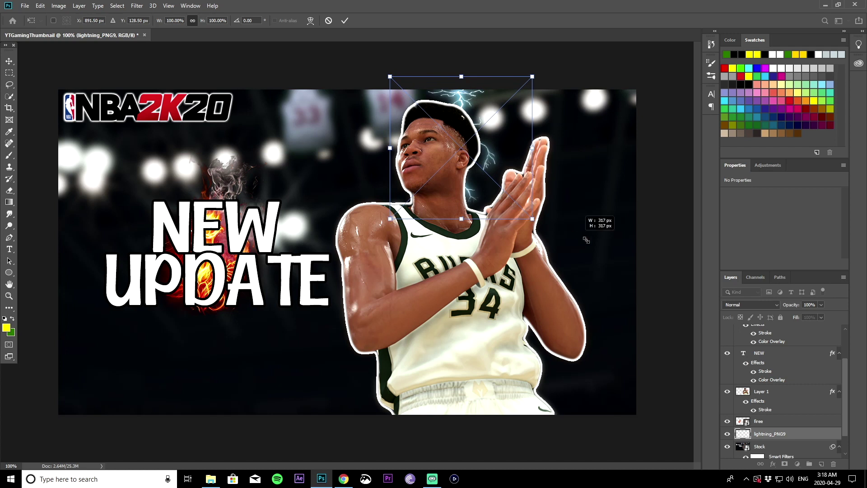
pyautogui.moveTo(533, 219); pyautogui.dragTo(577, 263)
pyautogui.click(345, 20)
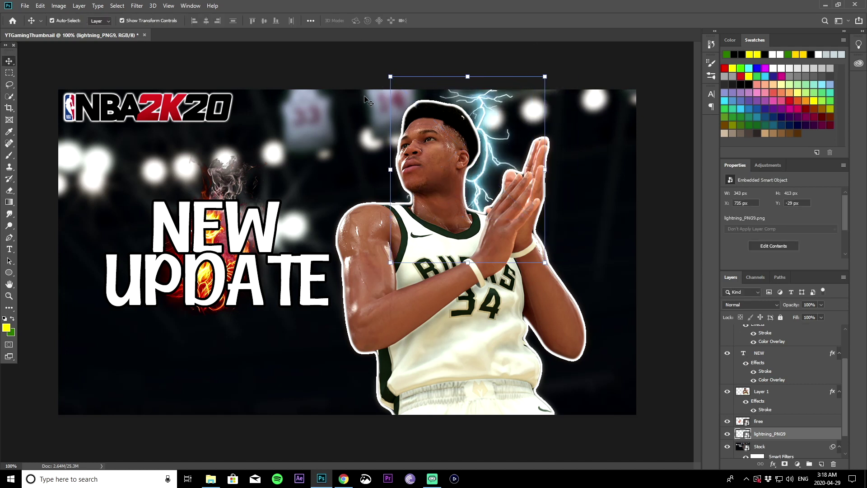